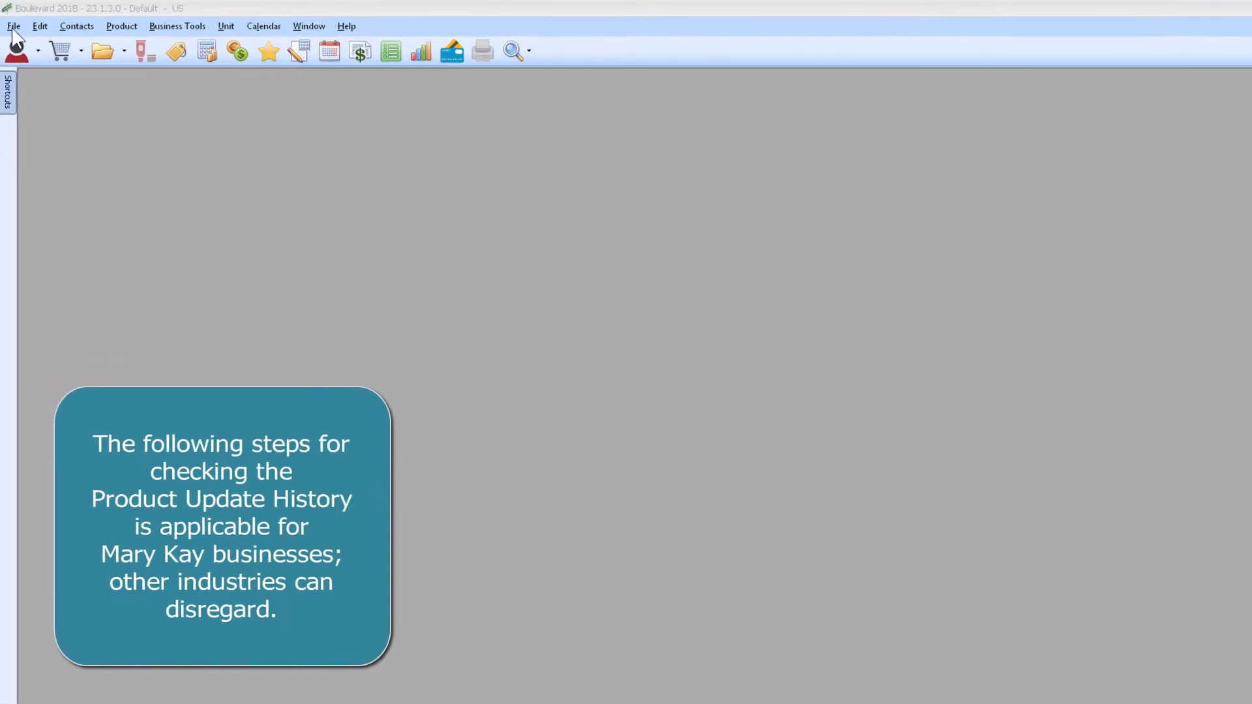
- Copy the Product Update History to the clipboard and close the history window
left_click(14, 28)
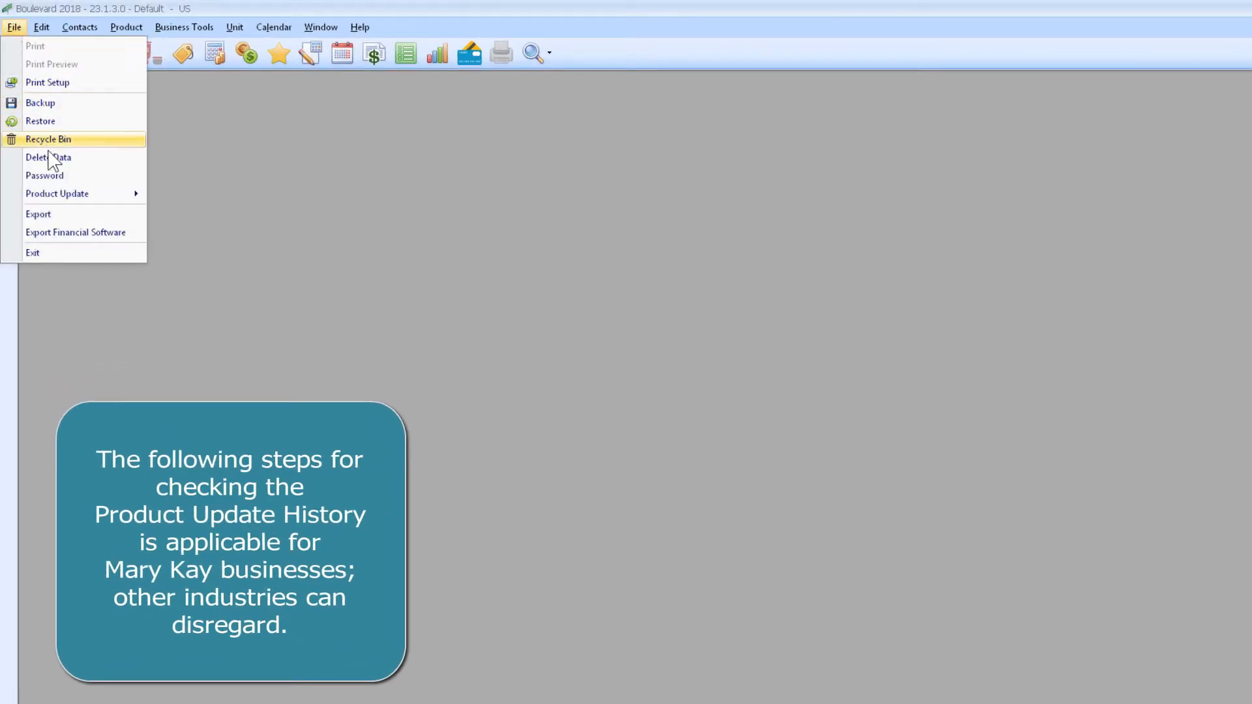
mouse_move(57, 194)
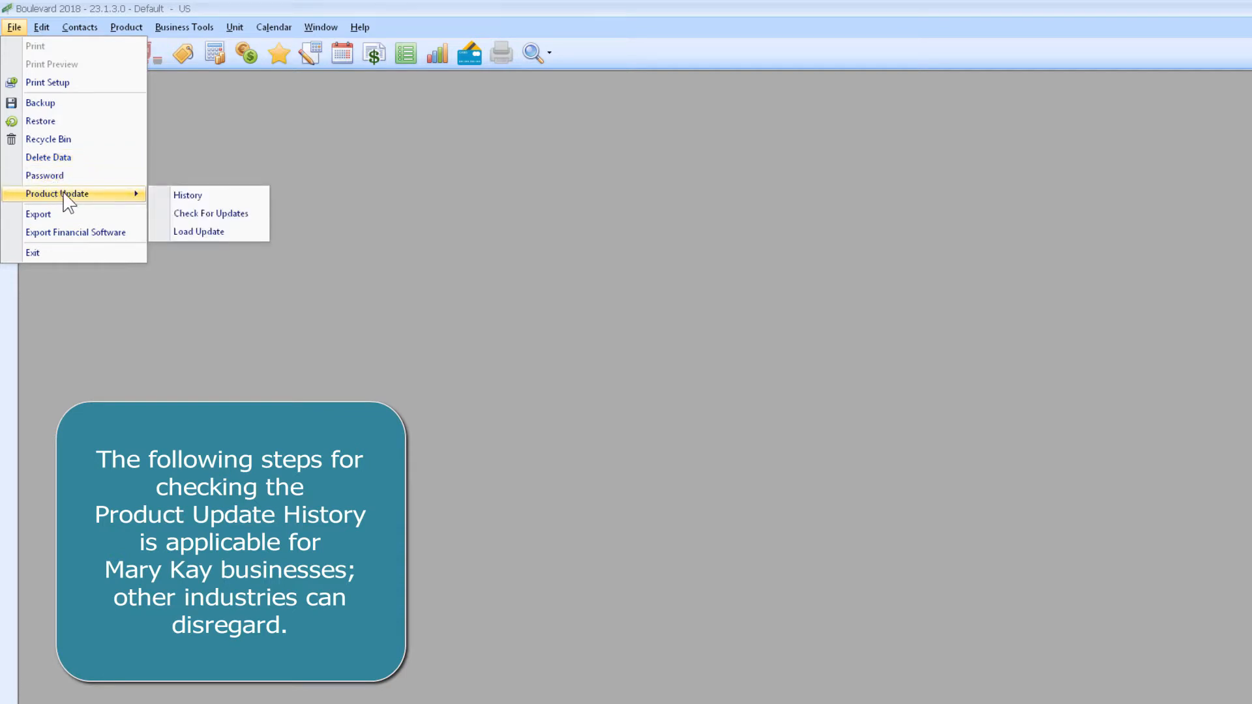
left_click(230, 196)
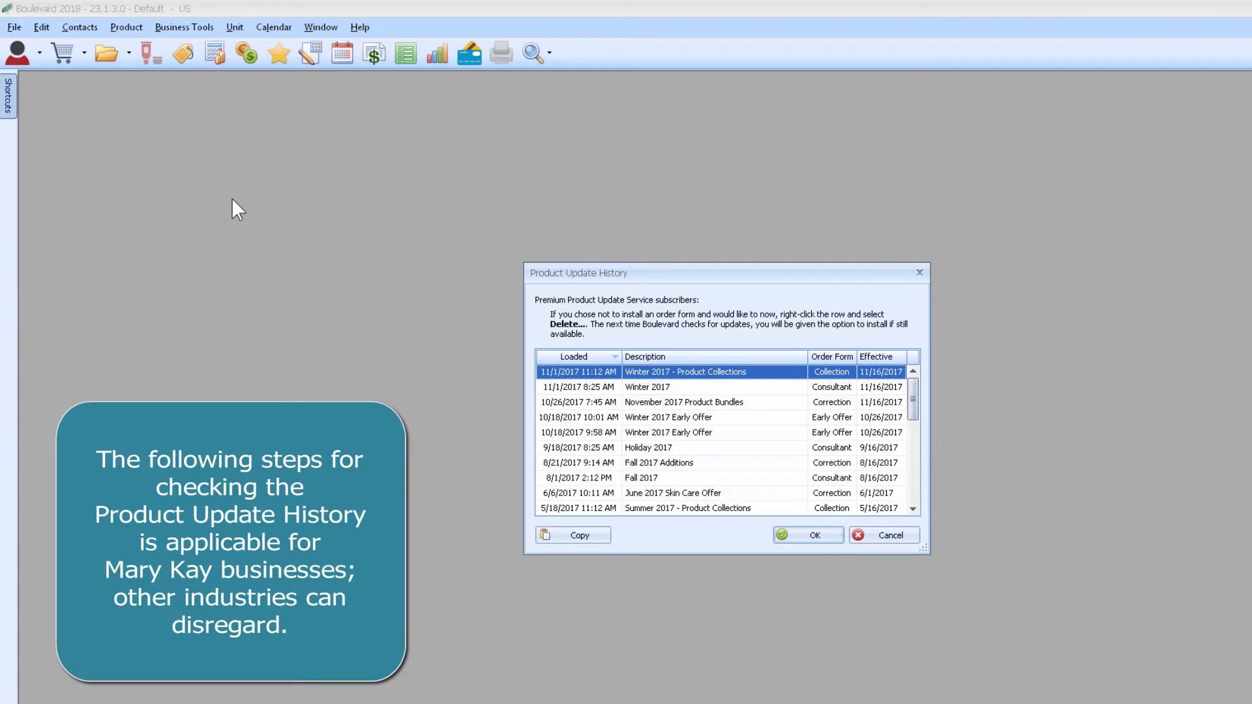
left_click(592, 536)
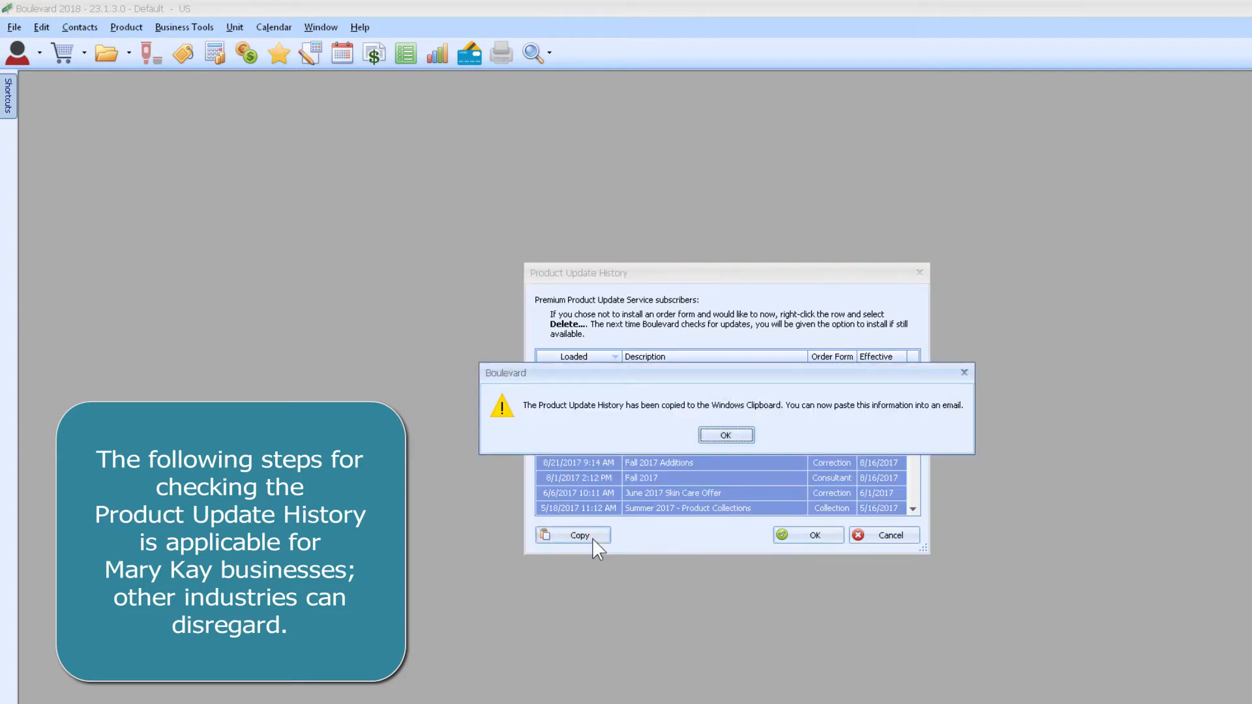
left_click(739, 438)
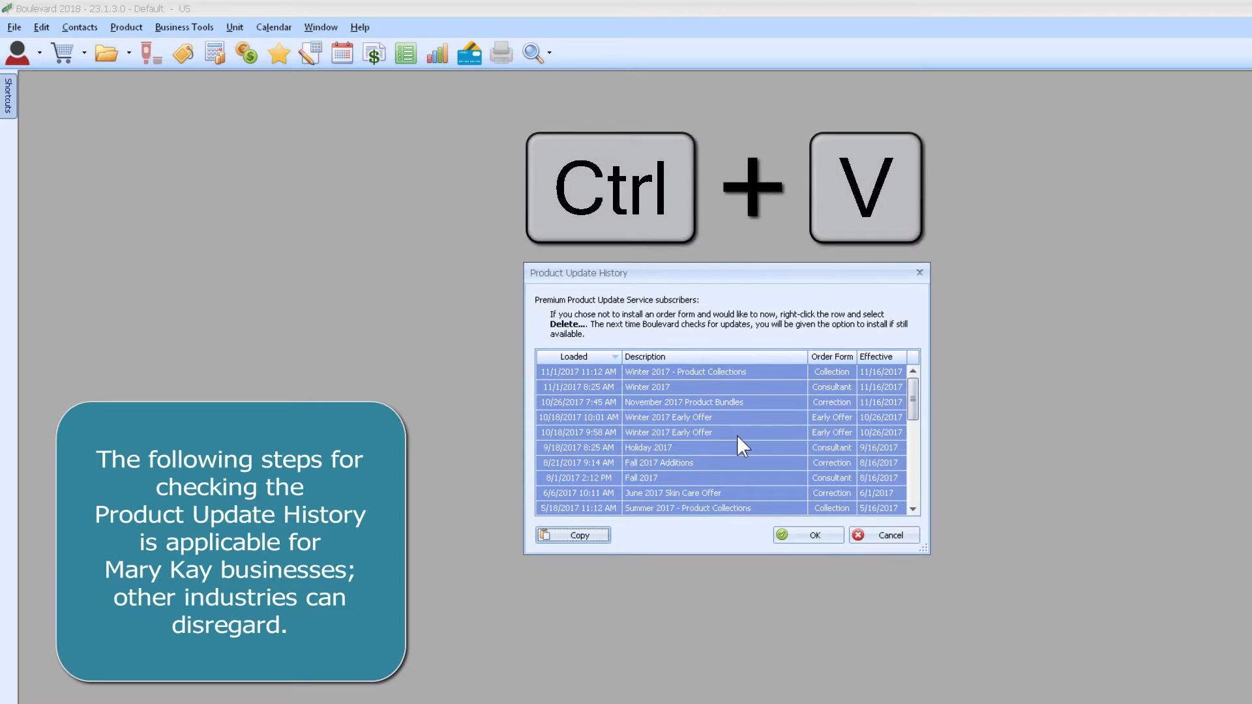
left_click(889, 534)
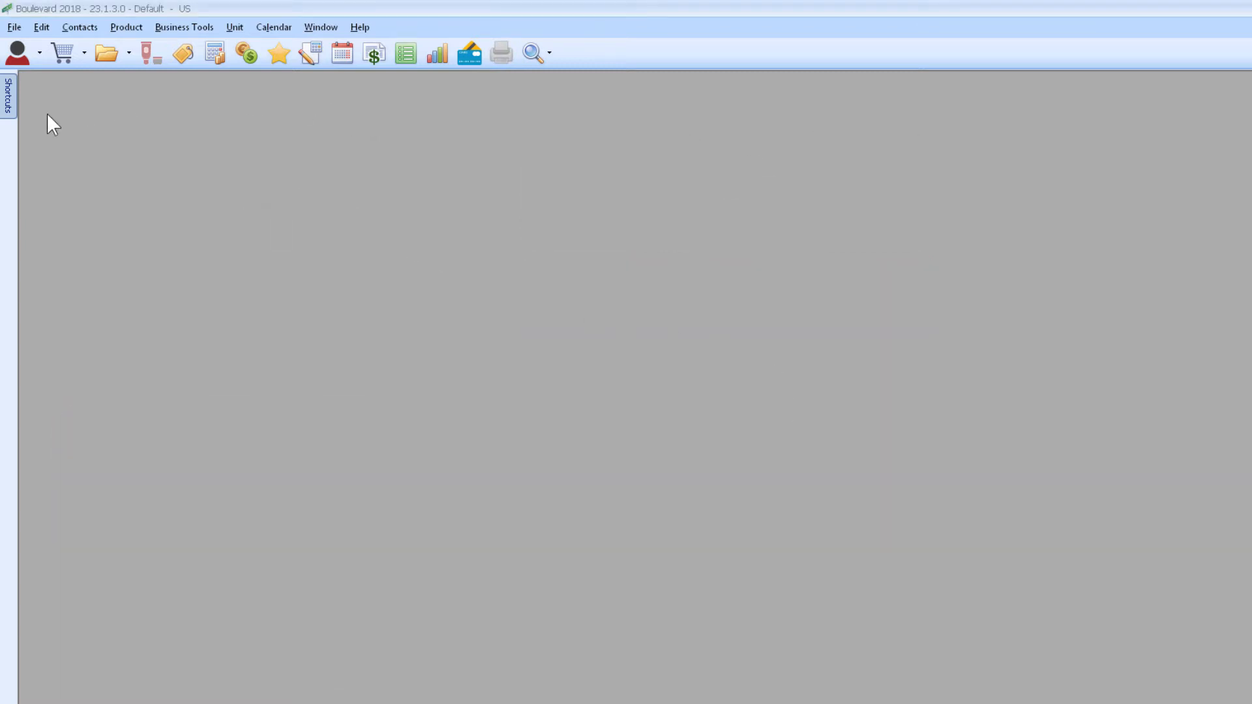
- Open the product list and filter it to Section 1
left_click(13, 96)
mouse_move(8, 101)
left_click(81, 137)
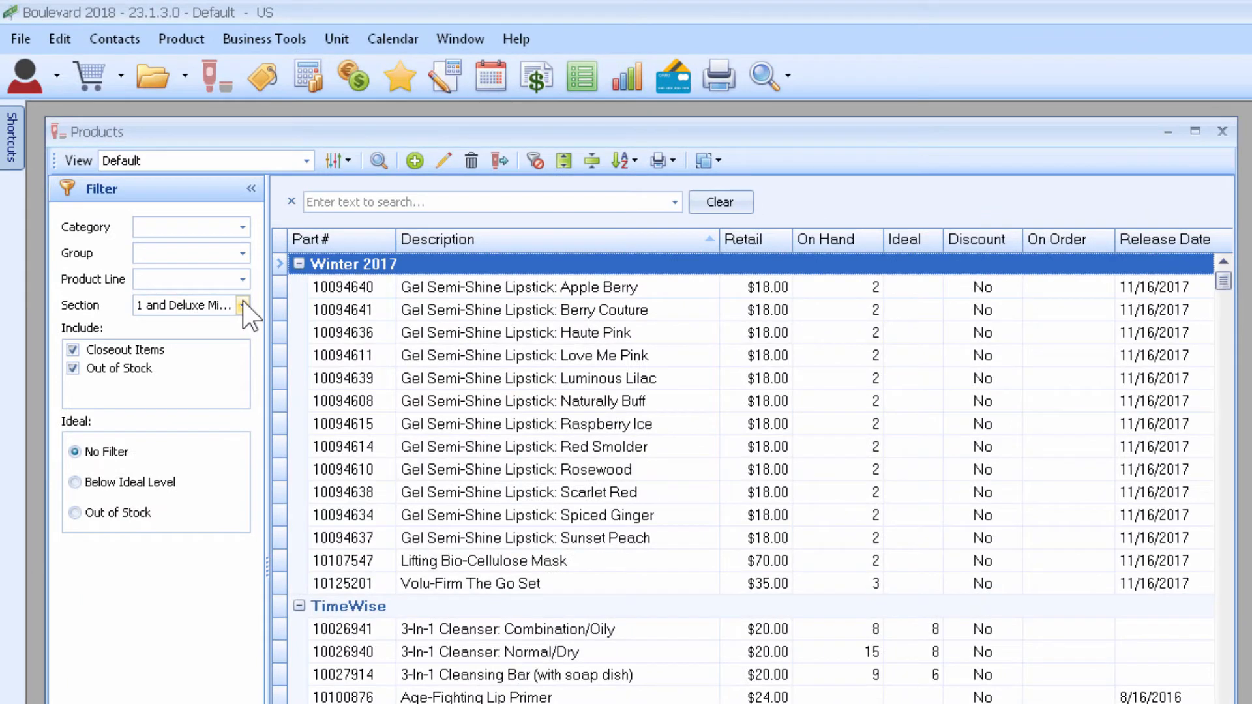
left_click(243, 304)
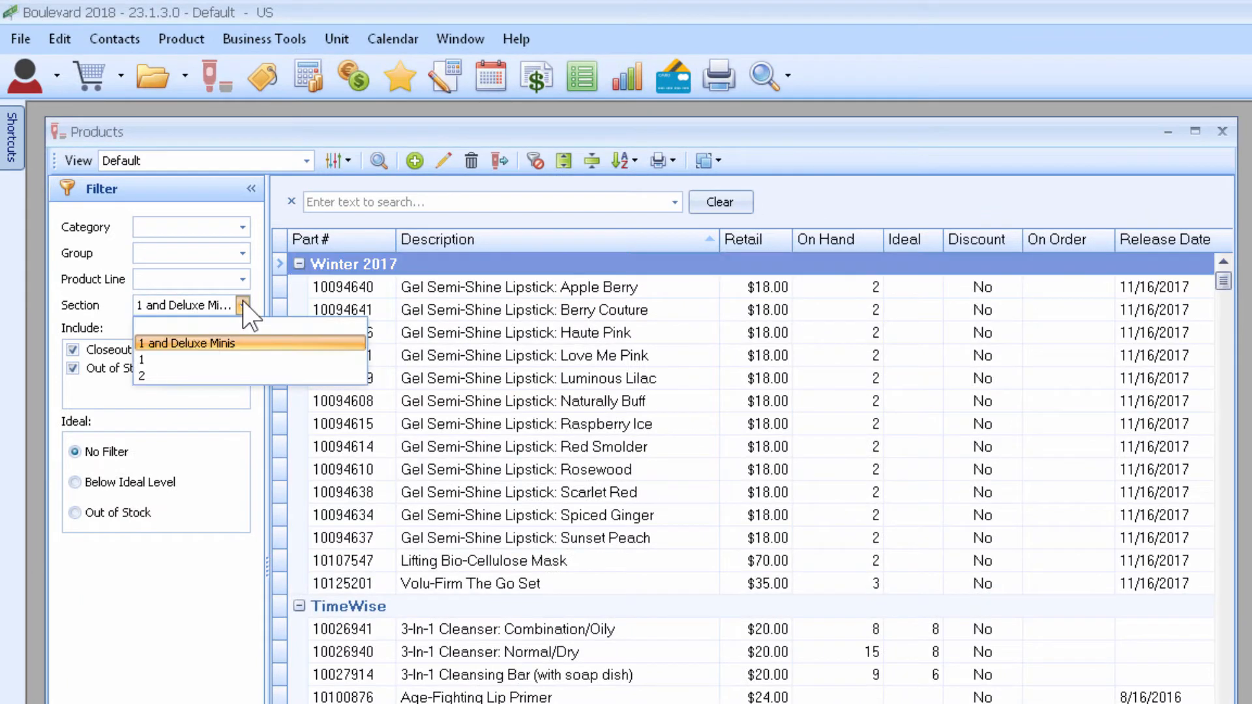
left_click(183, 358)
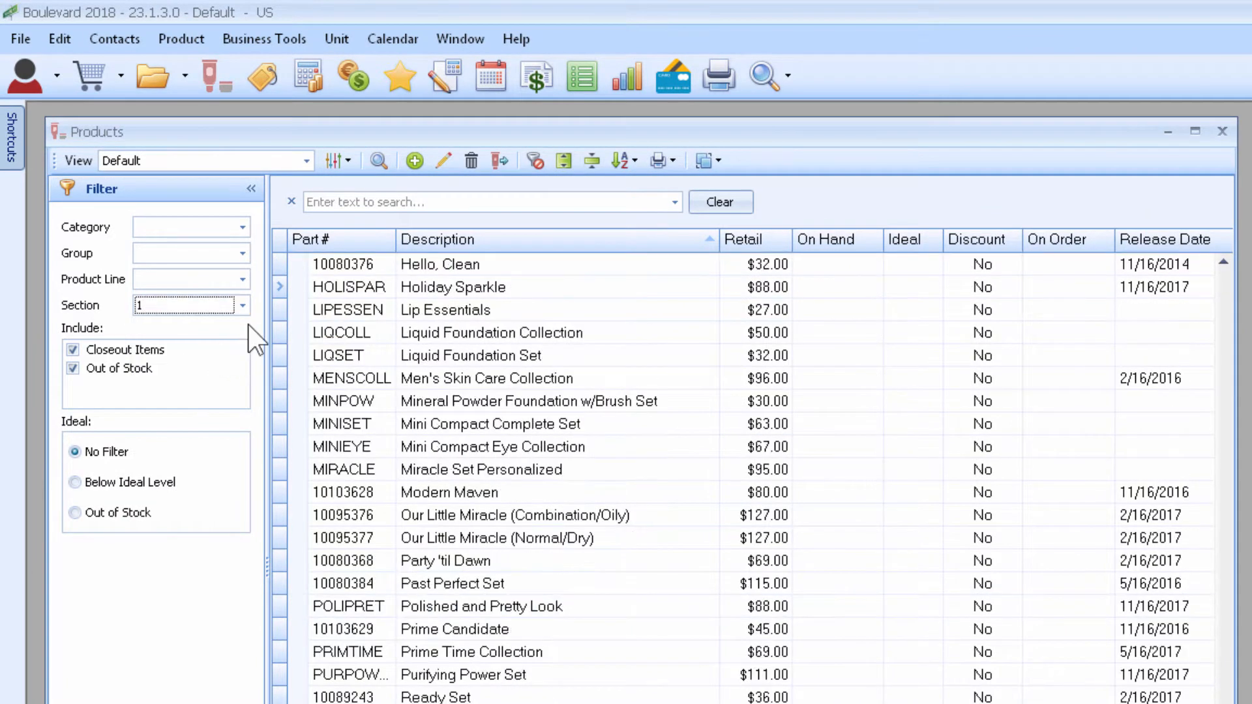
- Switch the product list to the Inventory view, keeping closeout items included
left_click(310, 155)
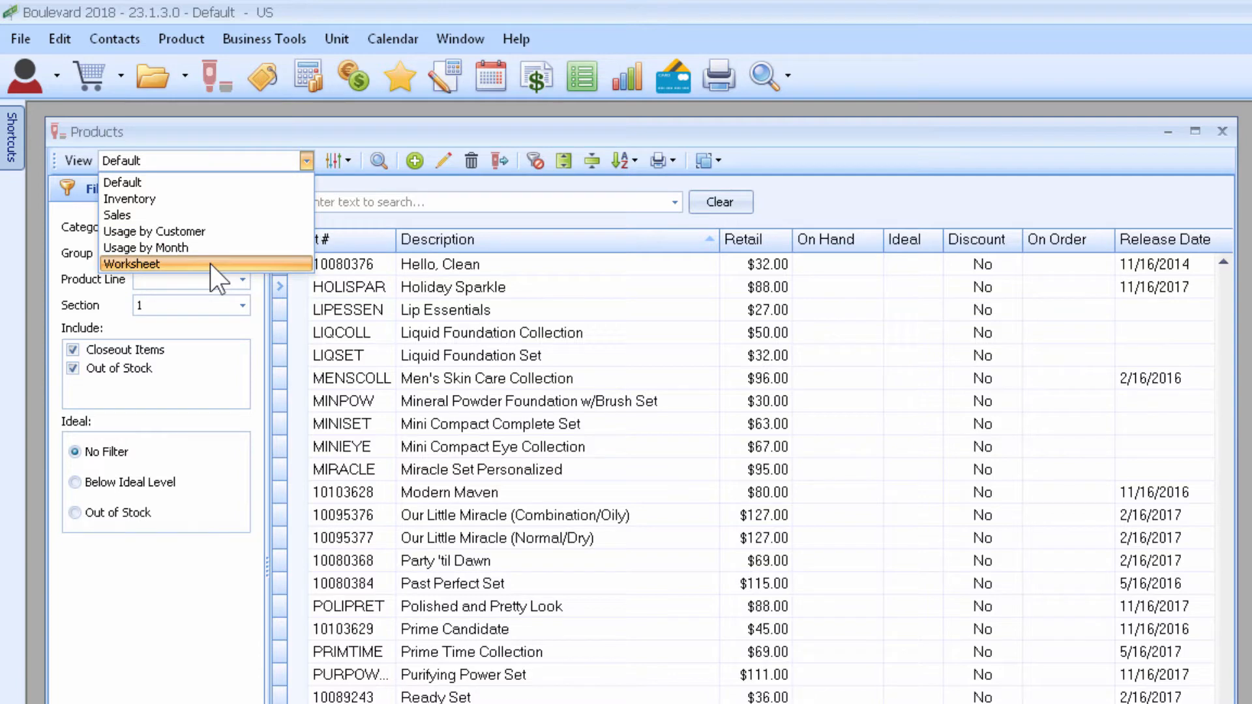
left_click(210, 197)
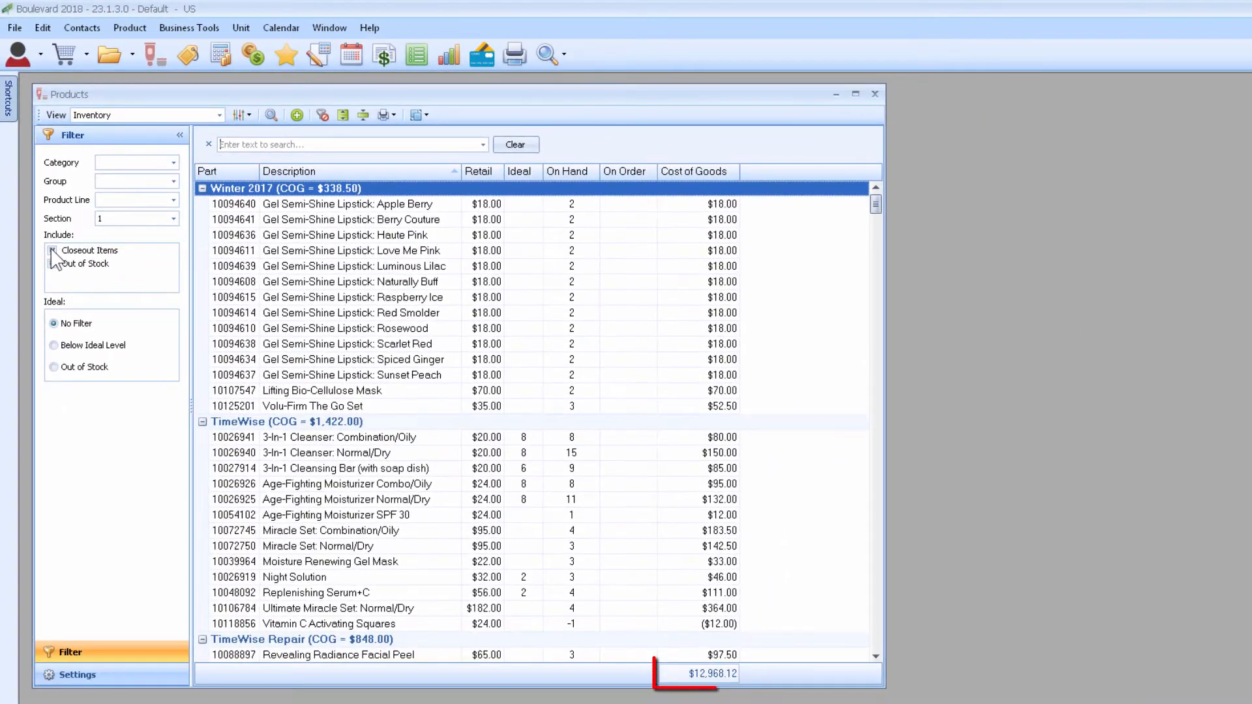
left_click(65, 313)
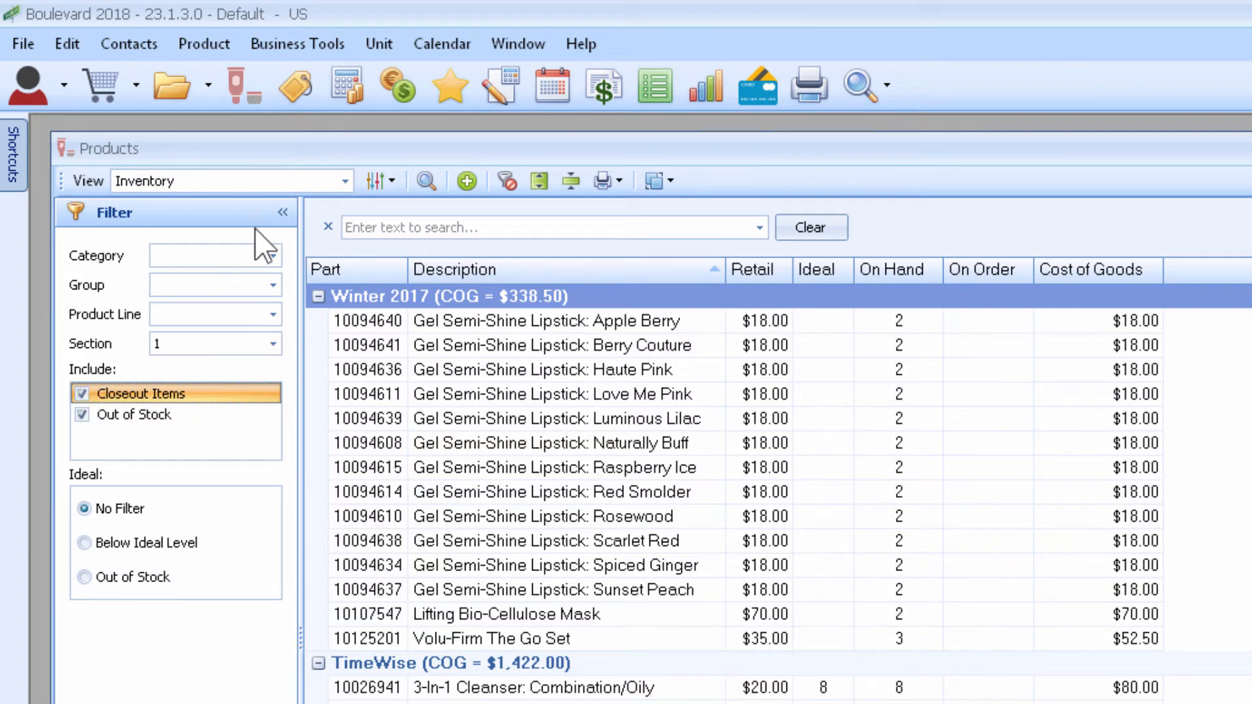
- Filter the product inventory by the Closeout Items category
left_click(273, 257)
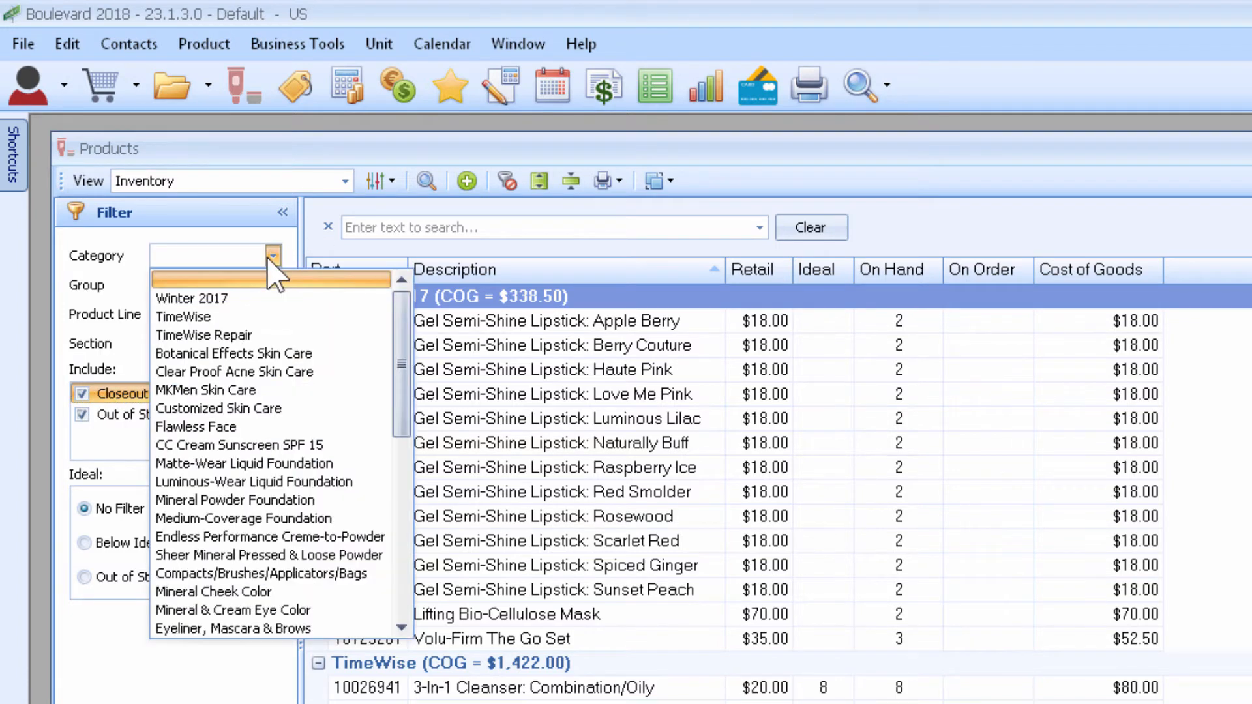
left_click_drag(405, 391, 411, 467)
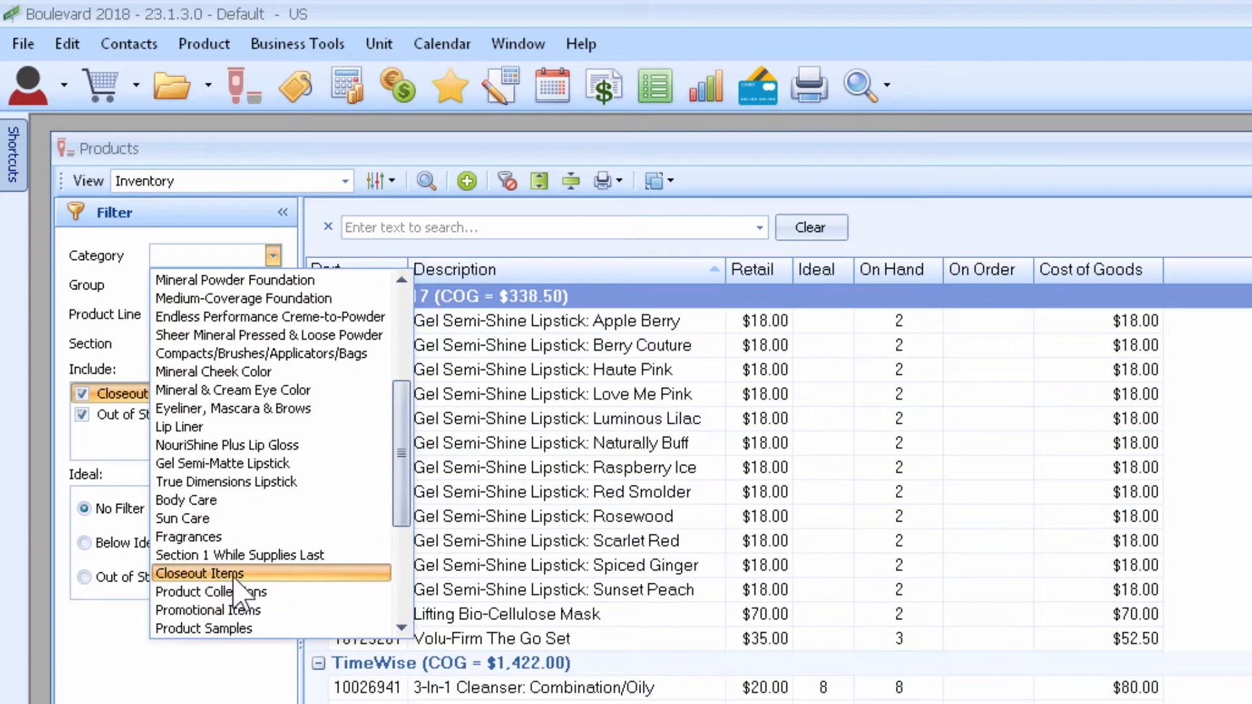
left_click(234, 576)
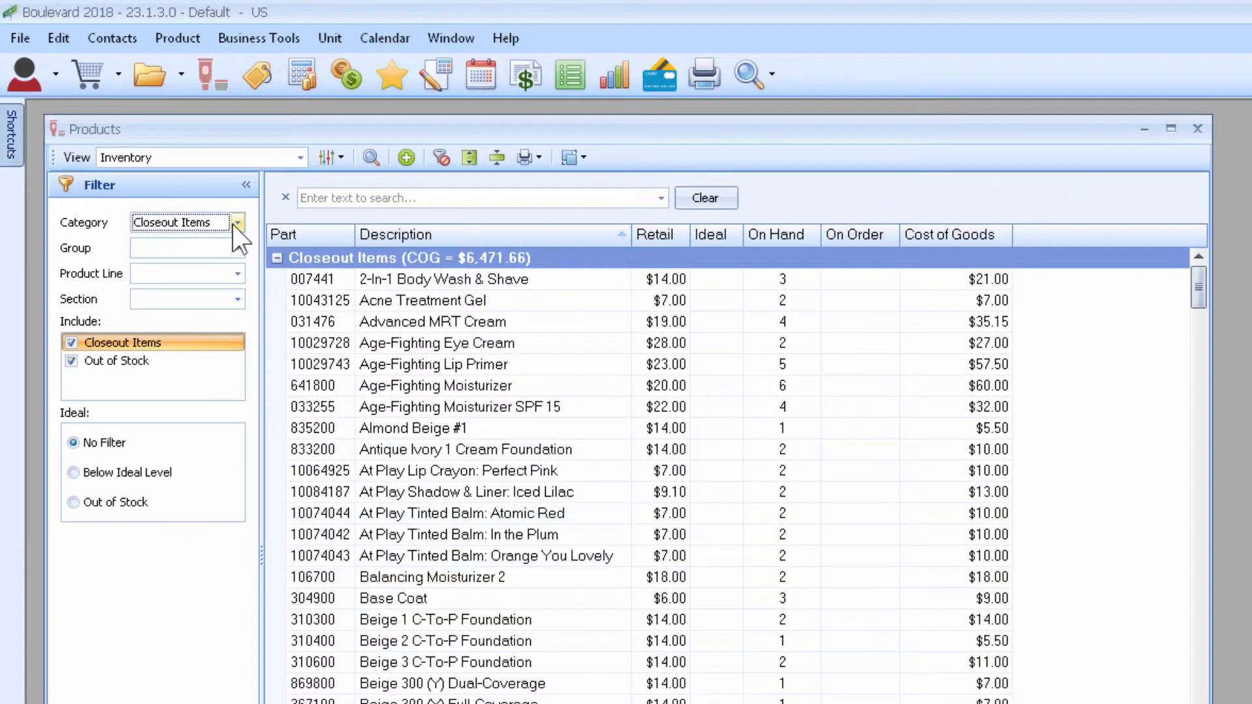
- Clear the category filter and narrow the product inventory to the Cleanser group
left_click(234, 224)
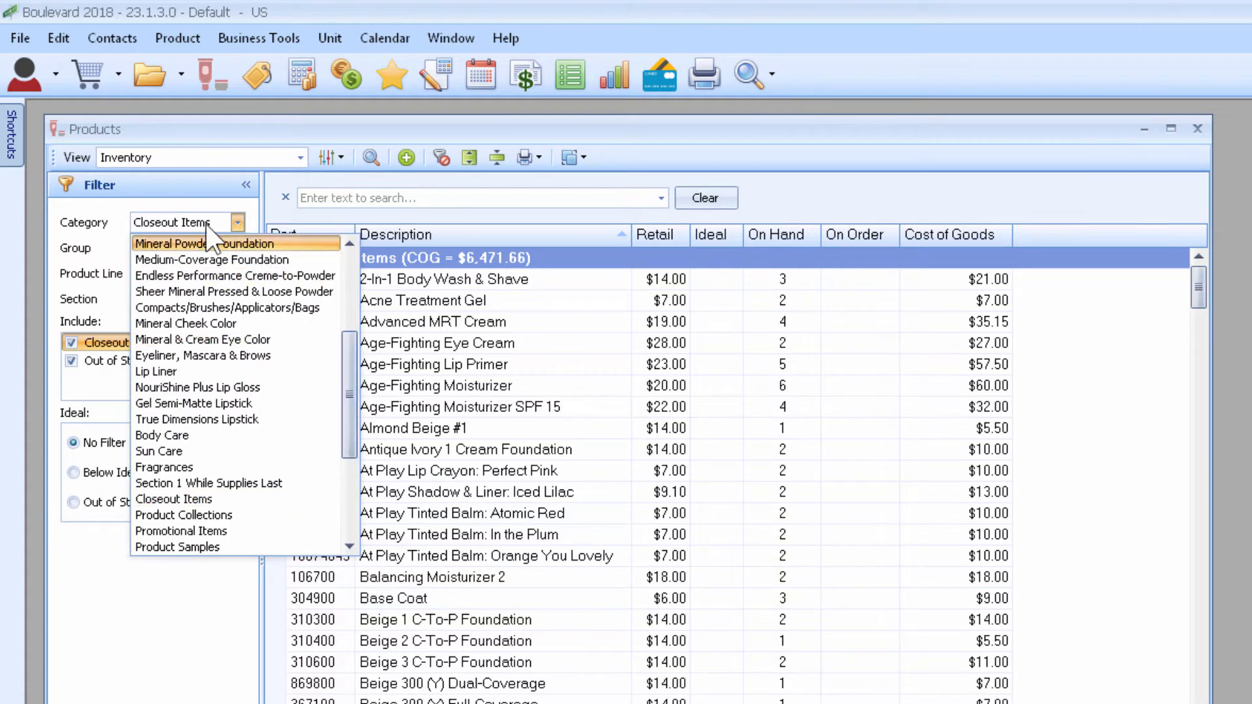
left_click_drag(349, 391, 349, 310)
left_click(254, 244)
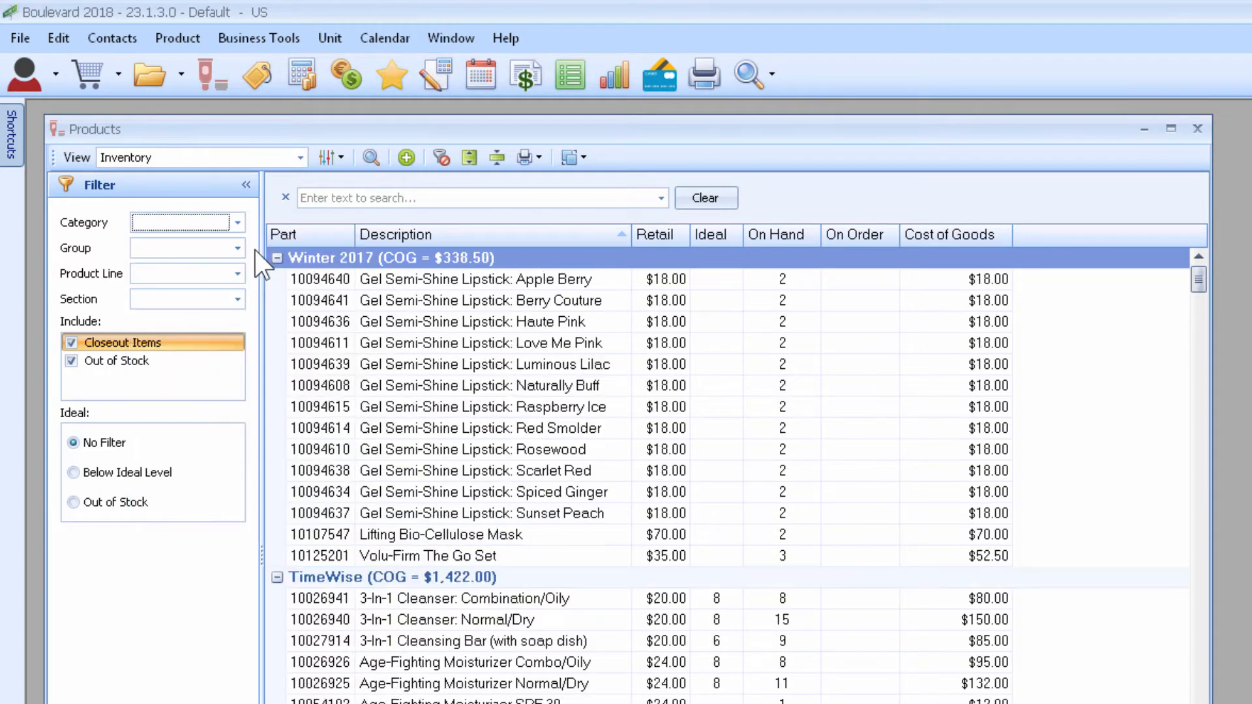
left_click(236, 248)
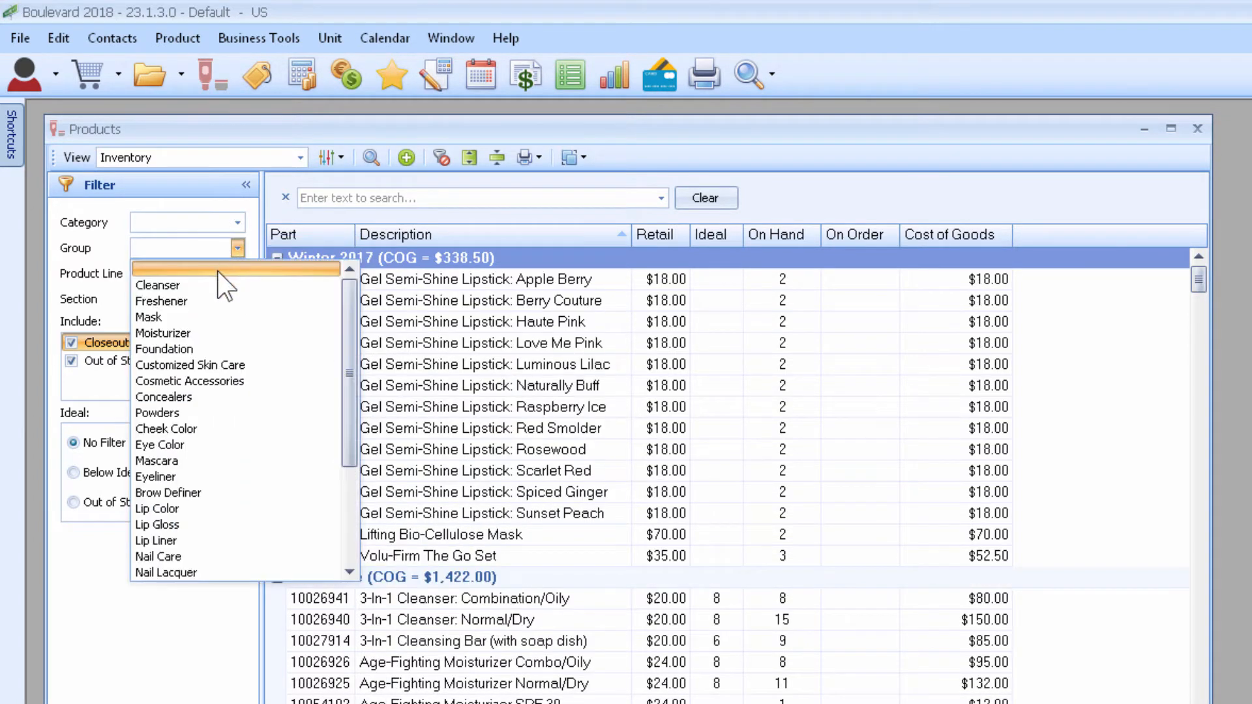
left_click(218, 287)
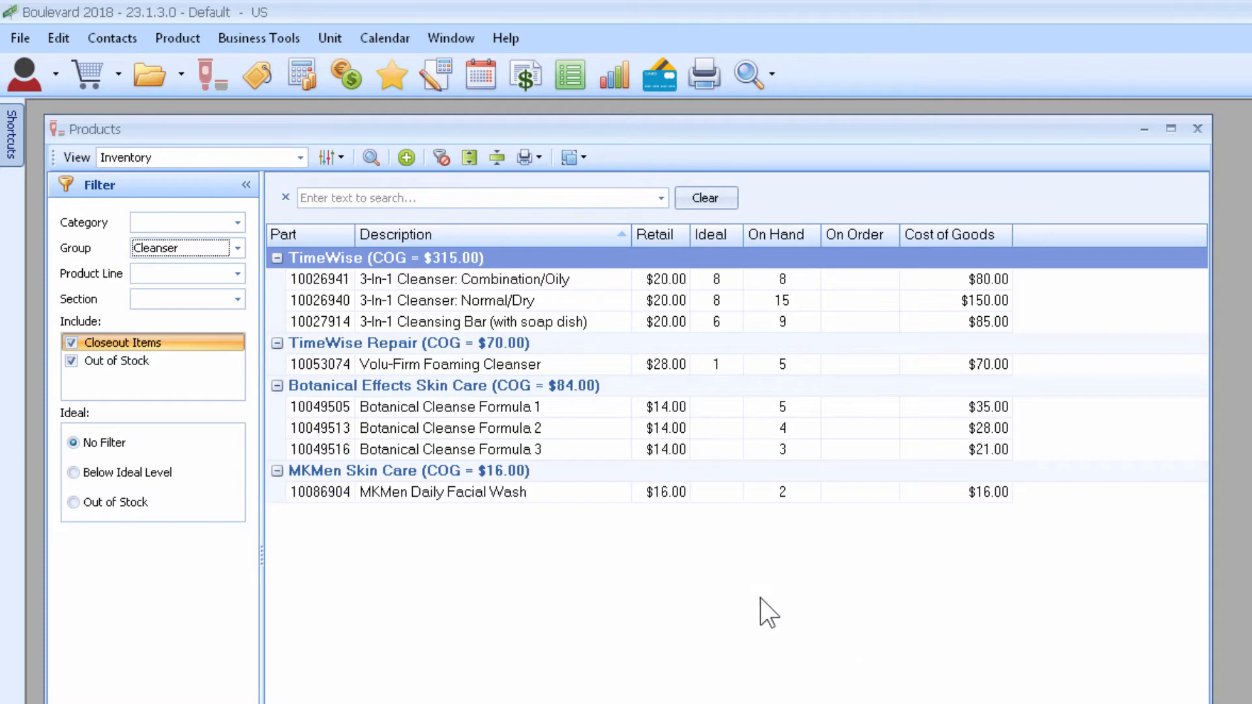
- Clear the group filter and start Split Set for the TimeWise product Miracle Set: Normal/Dry
left_click(235, 248)
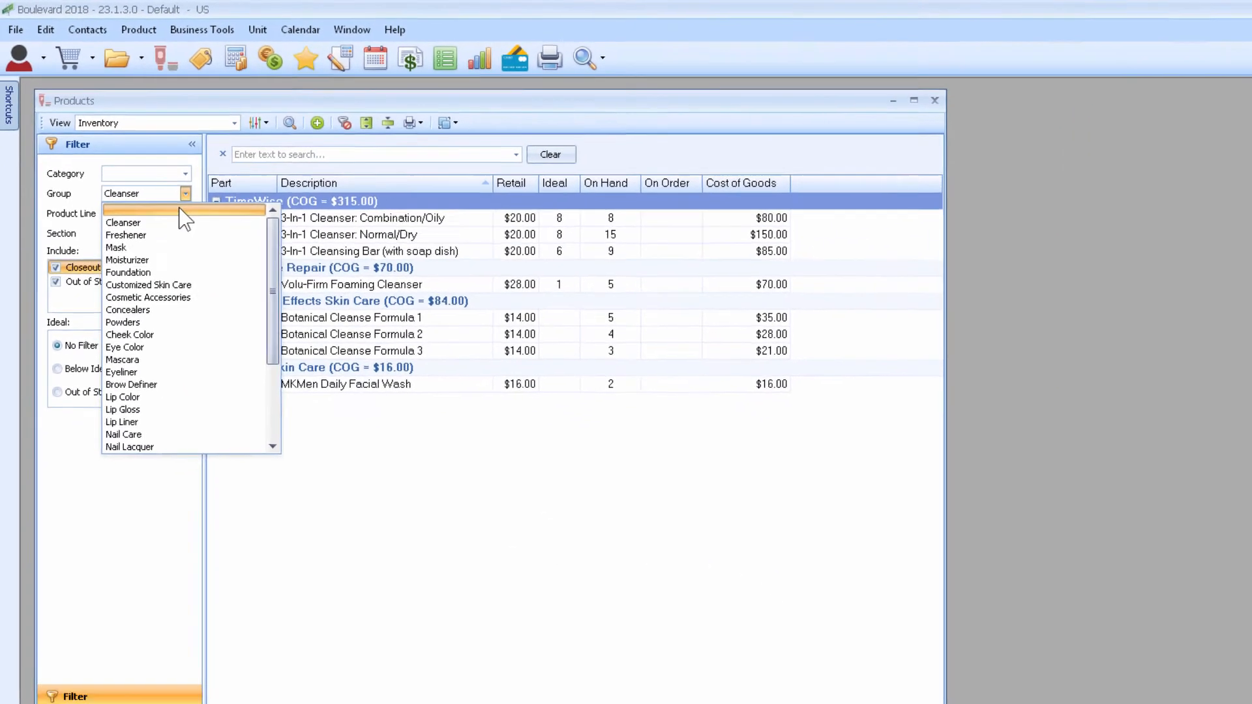
left_click(181, 210)
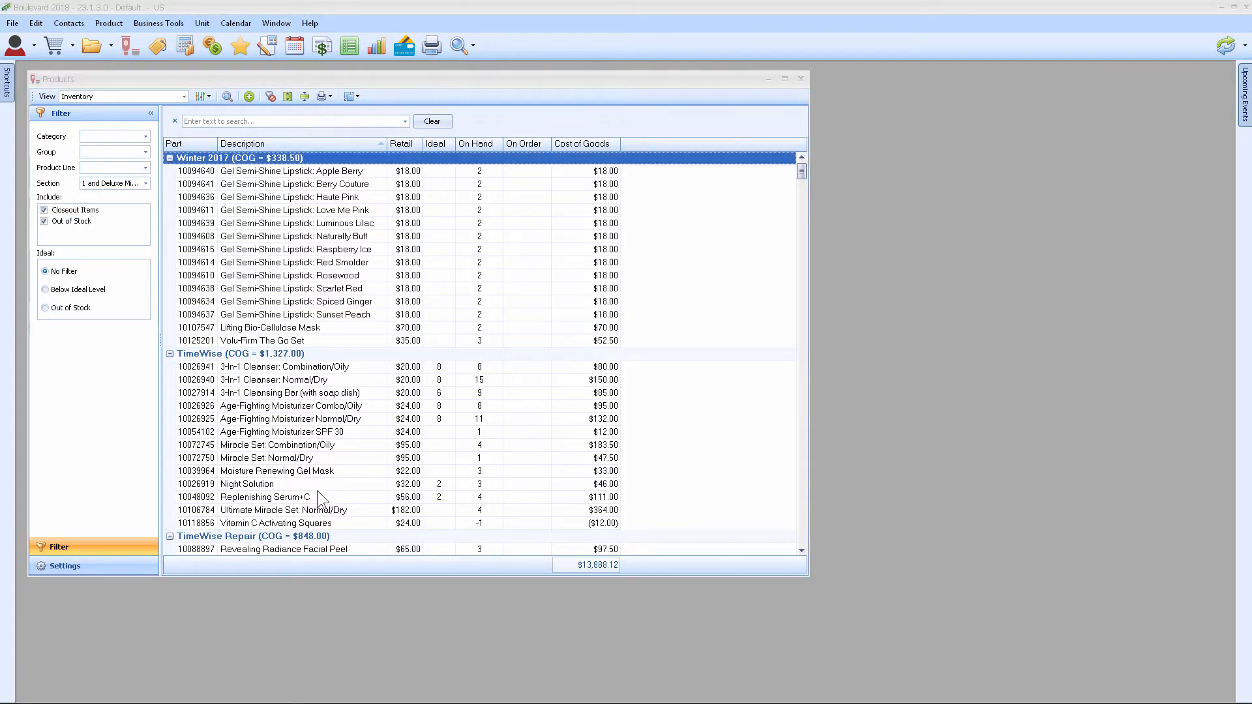
double_click(295, 458)
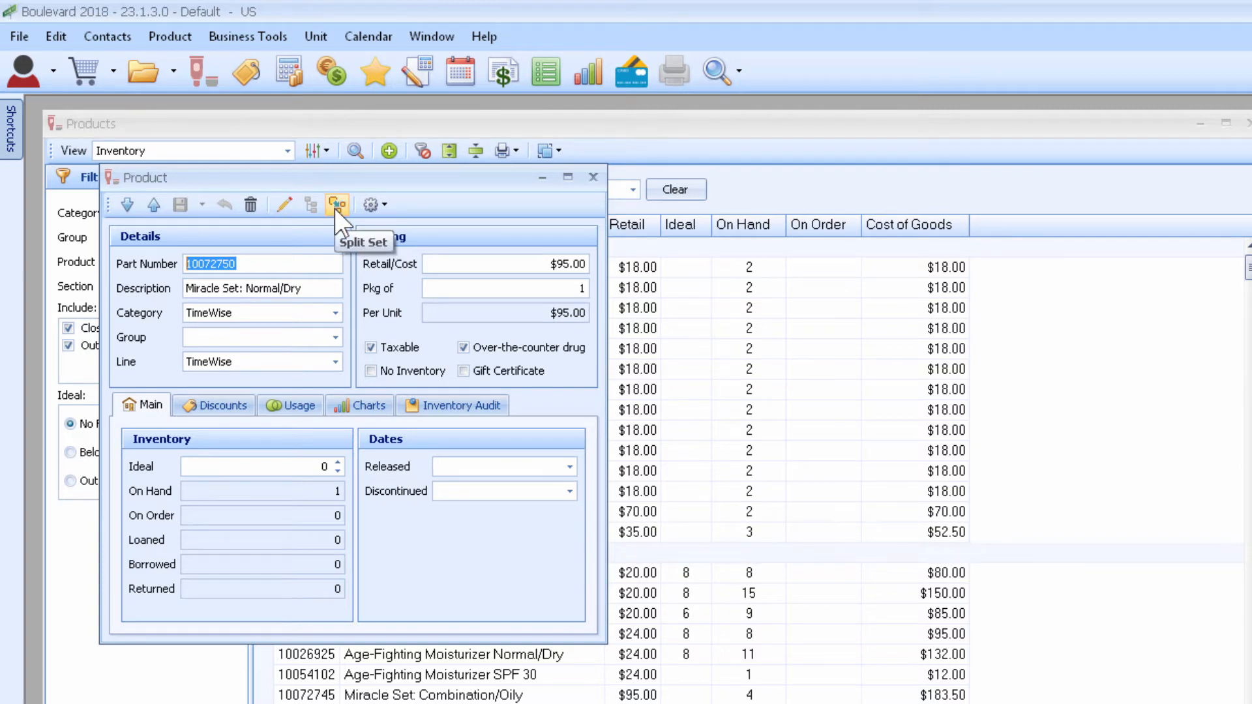
left_click(336, 207)
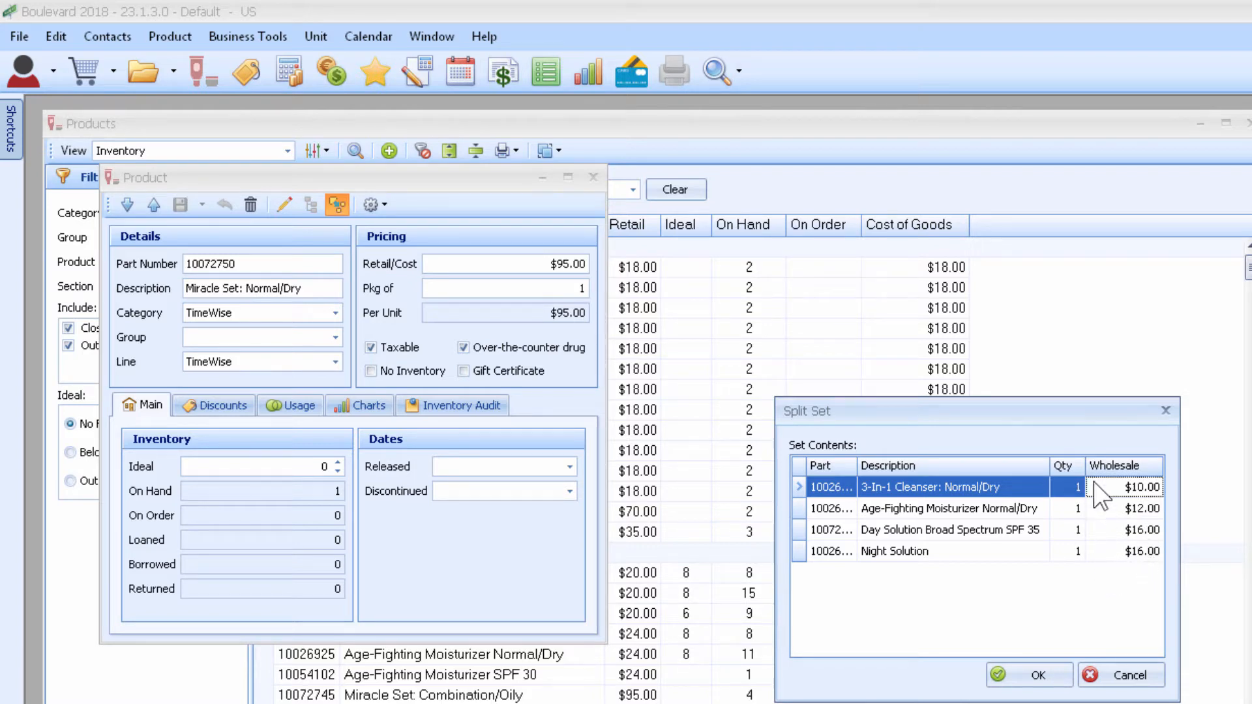
- Split the set with wholesale costs $8.75 for cleanser, $10.75 for moisturizer, $14.00 each for Day and Night Solution, and close the product record
left_click(1135, 490)
type("8.75")
key("Down")
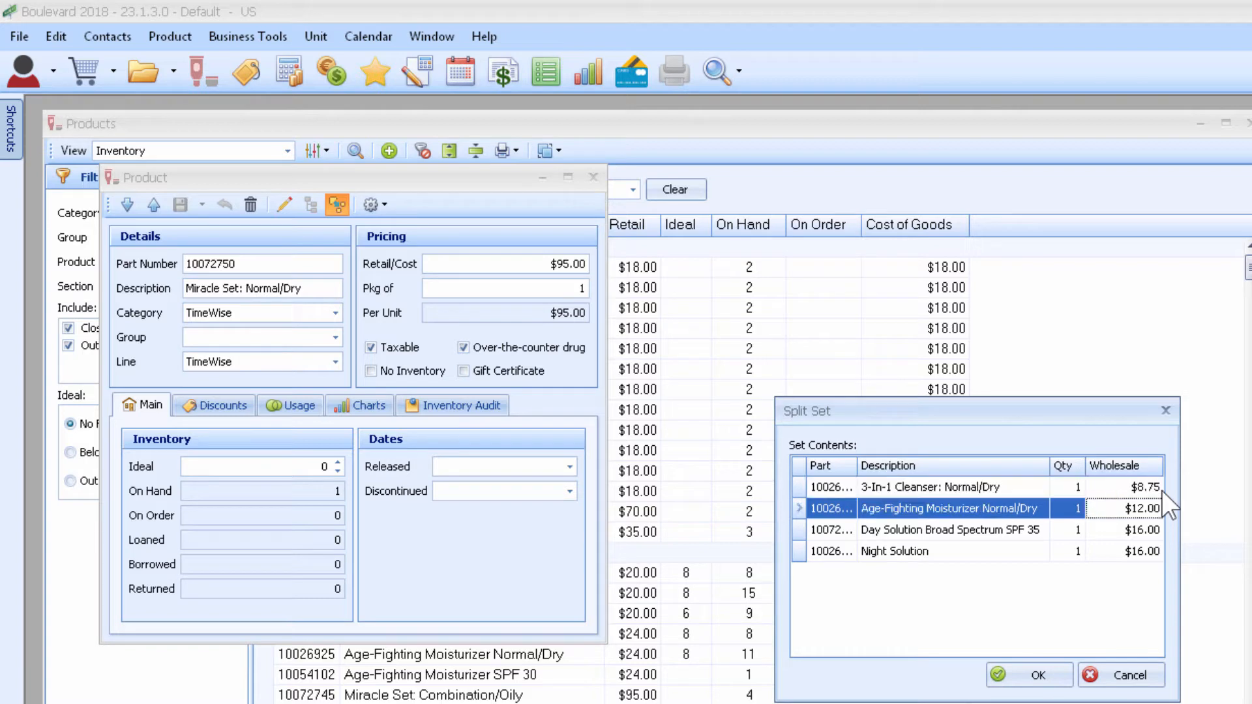
type("10")
key("Down")
type("1")
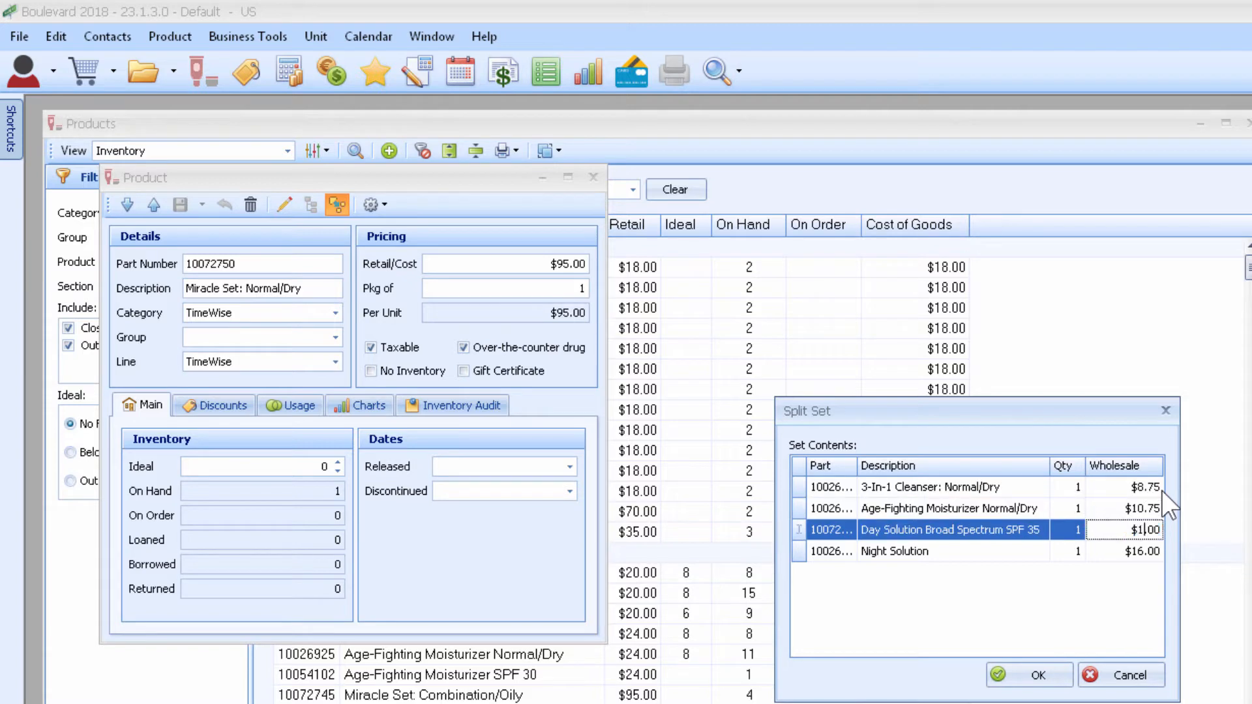
type("4")
key("Down")
type("14.")
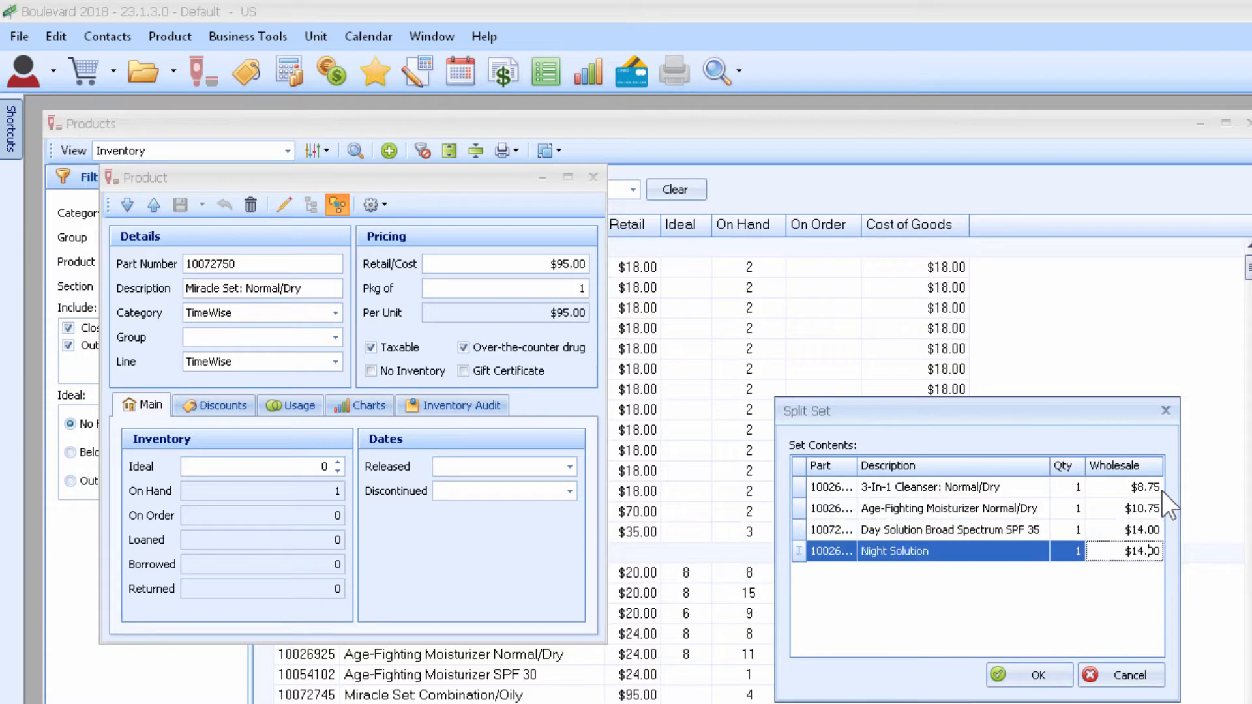
type("00")
left_click(1019, 675)
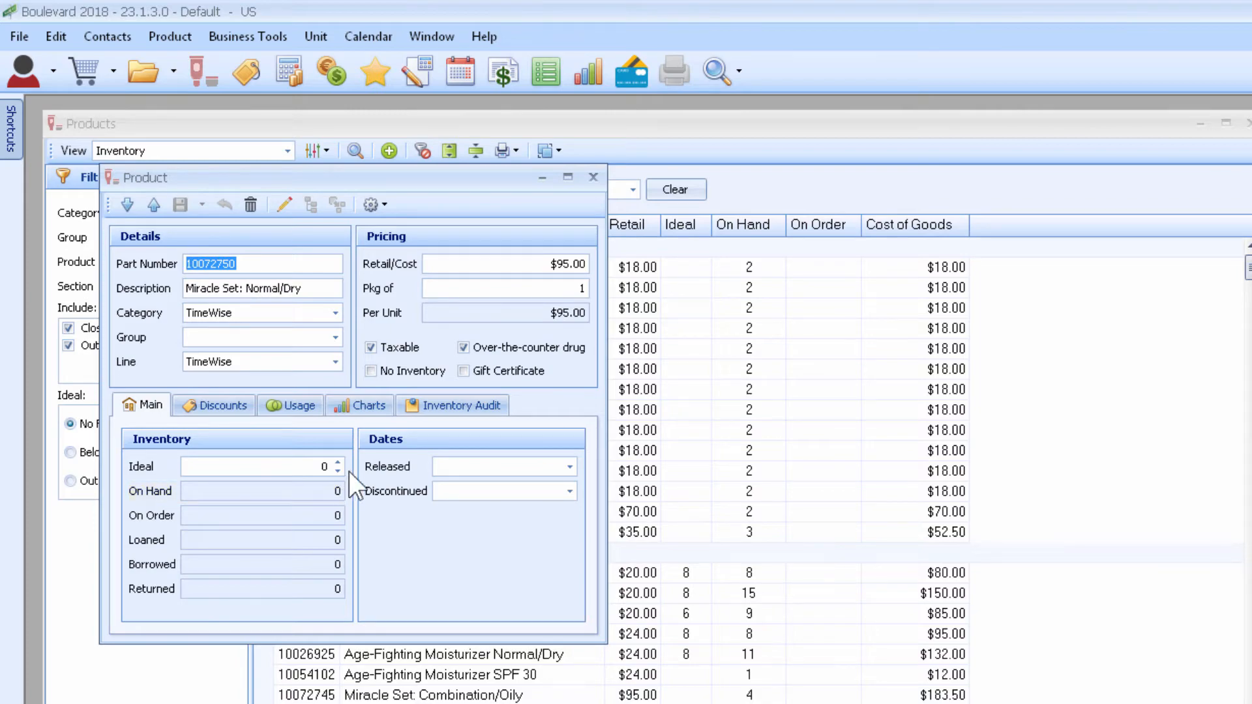
left_click(593, 177)
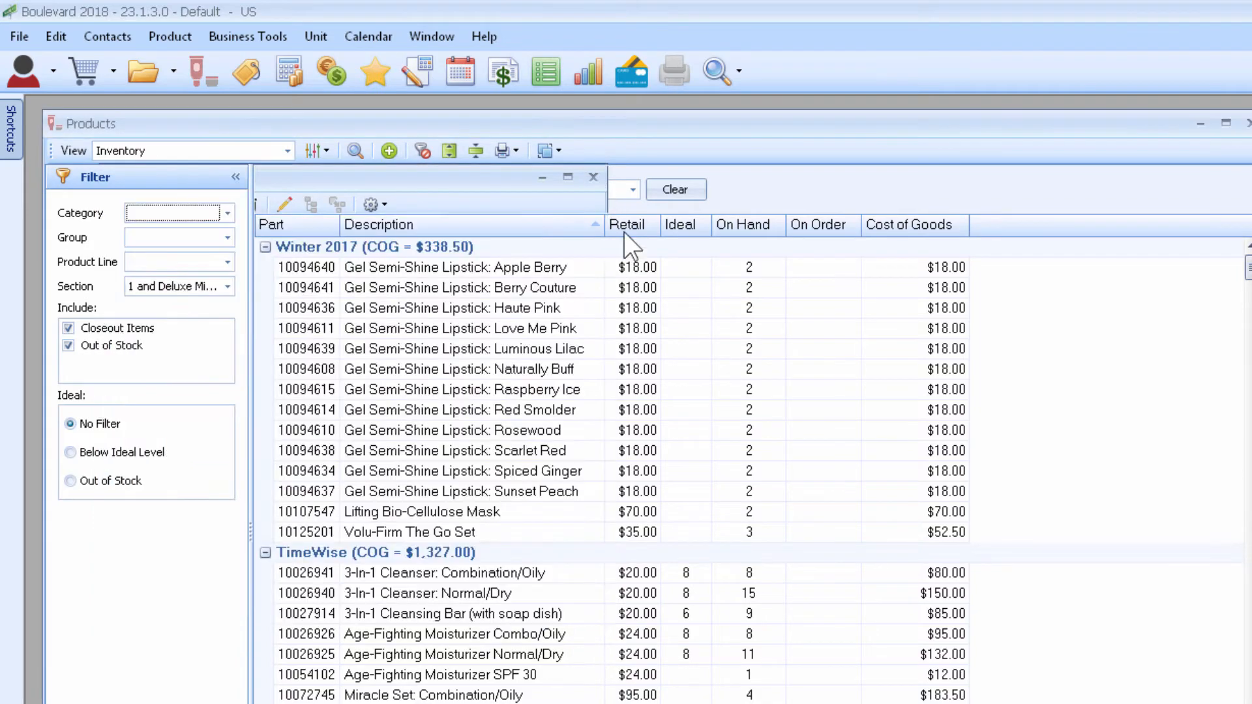
- Filter the section 1 and Deluxe Minis inventory to the Cleanser group
scroll(629, 313, "down", 3)
scroll(636, 389, "down", 6)
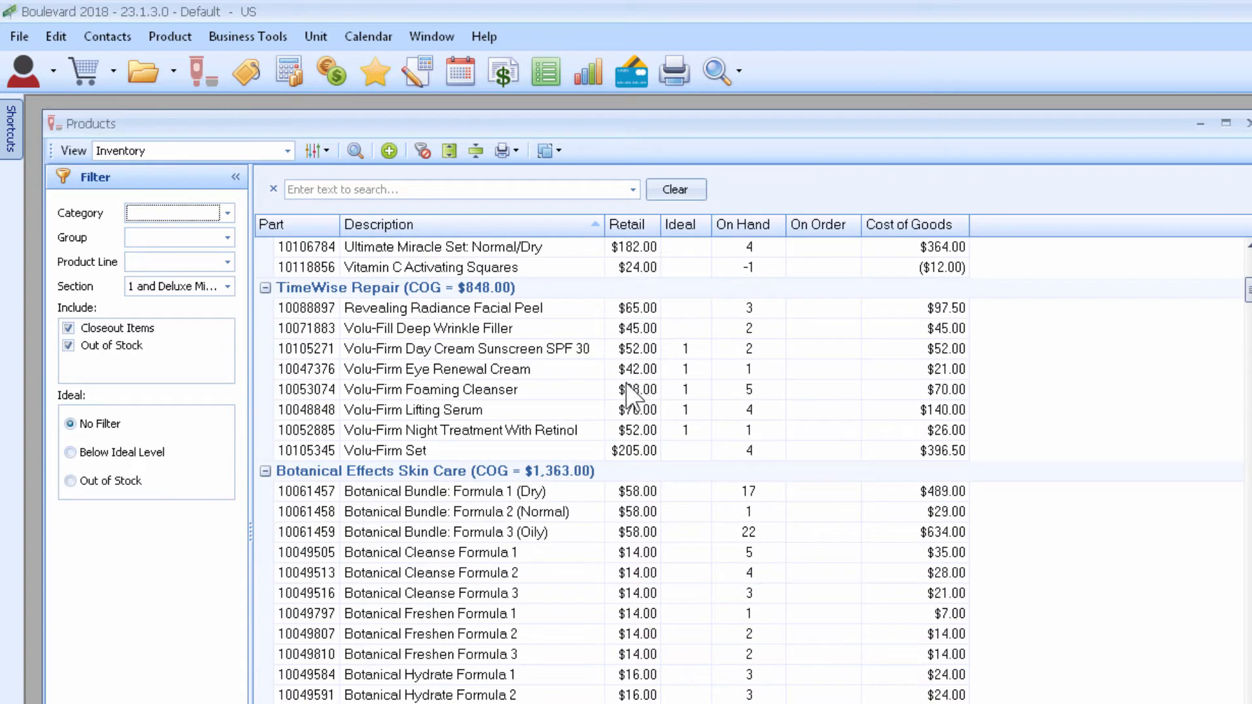
scroll(516, 393, "up", 2)
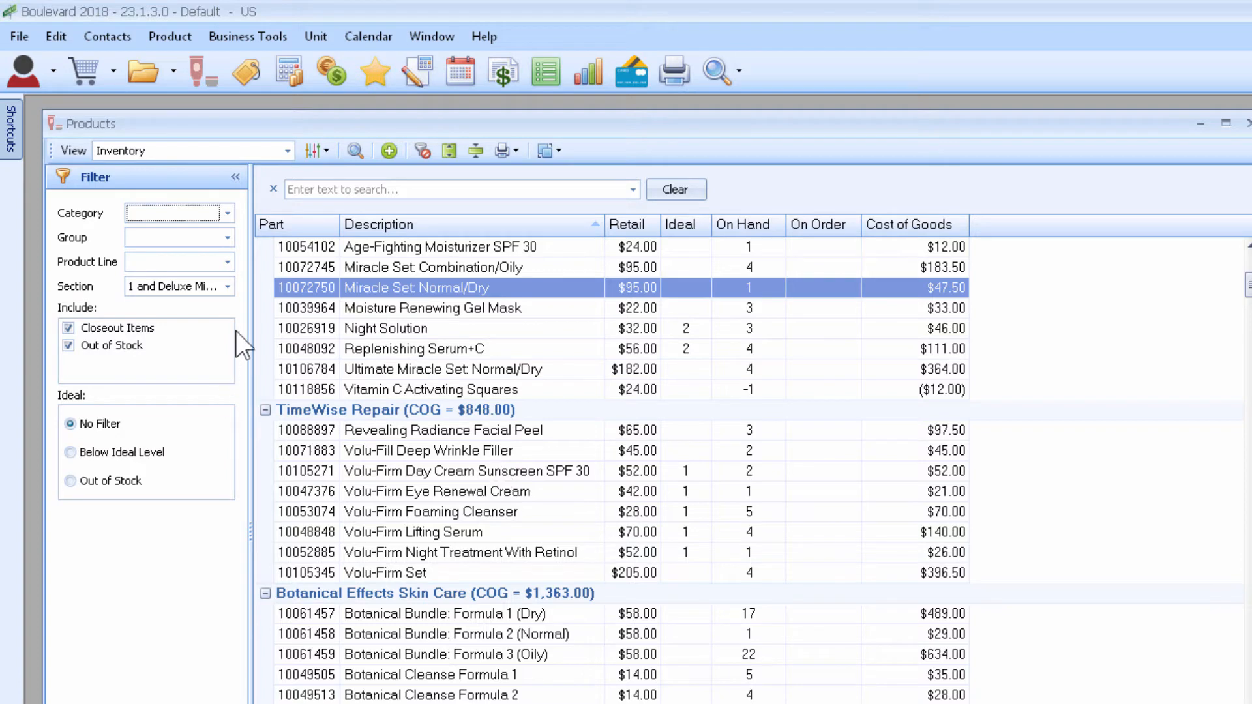
left_click(228, 235)
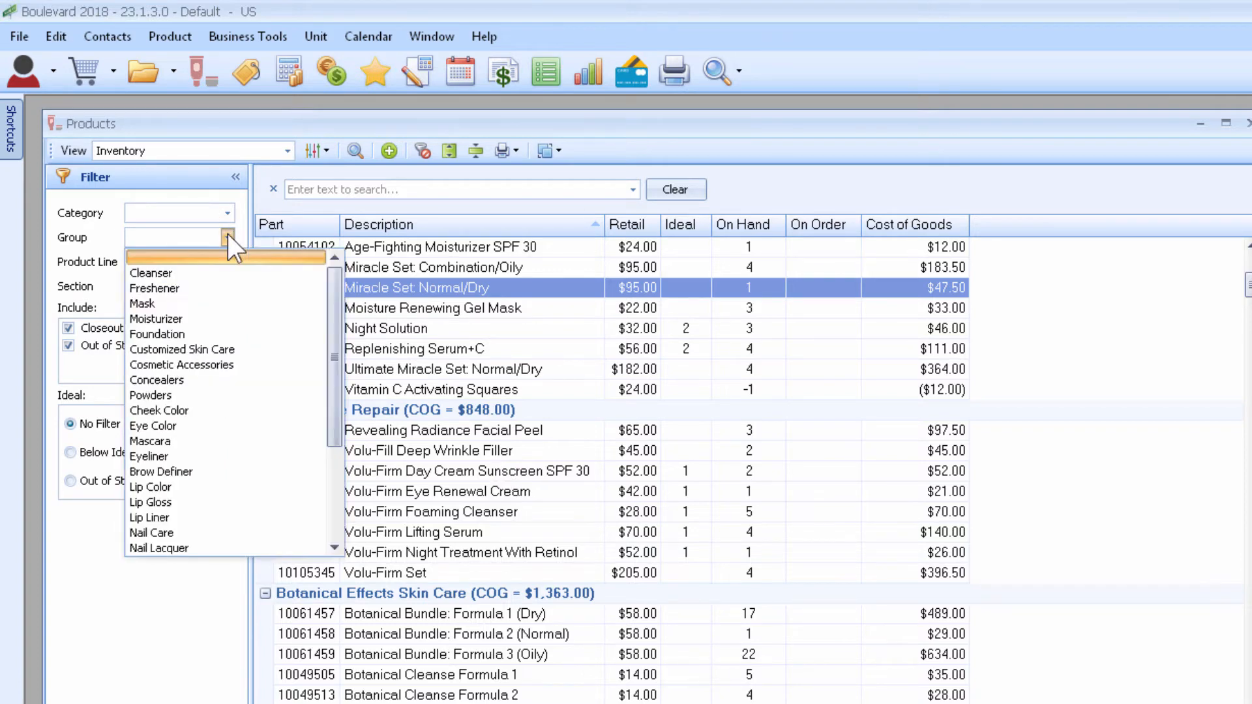
left_click(229, 274)
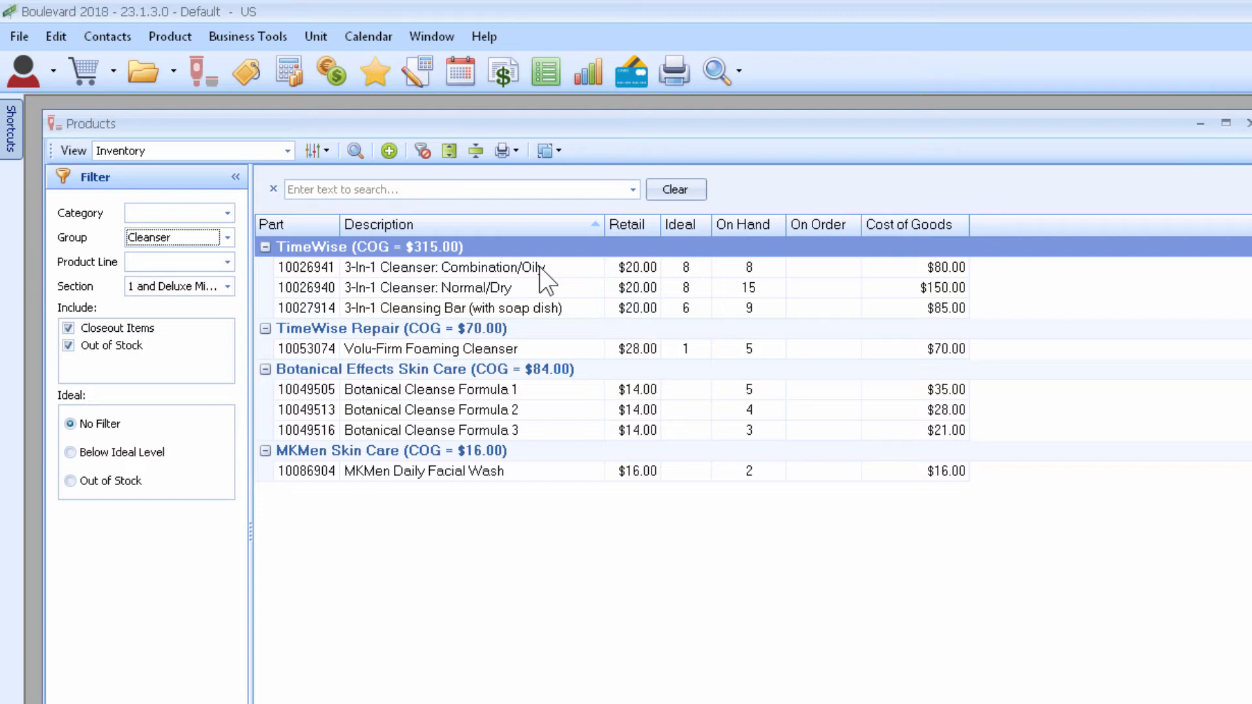
- Start a physical count for Volu-Firm Foaming Cleanser and set the 12/5/2017 entry's quantity to 4
double_click(551, 350)
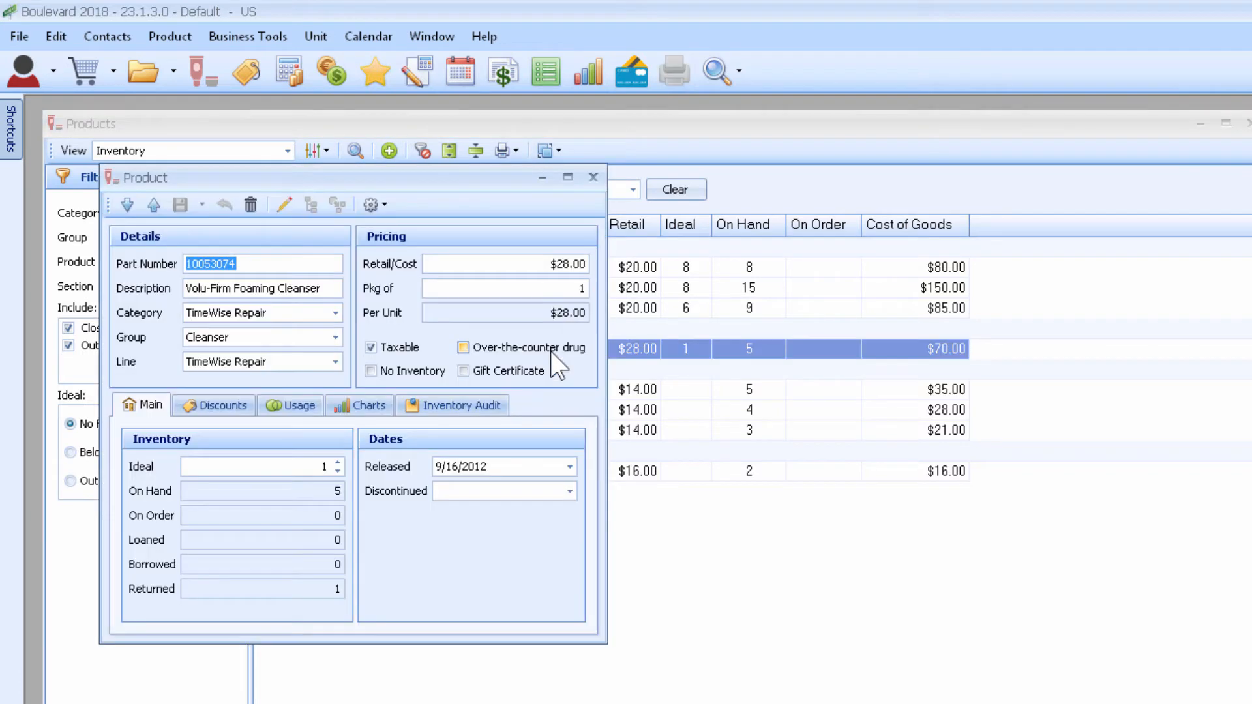
left_click(286, 205)
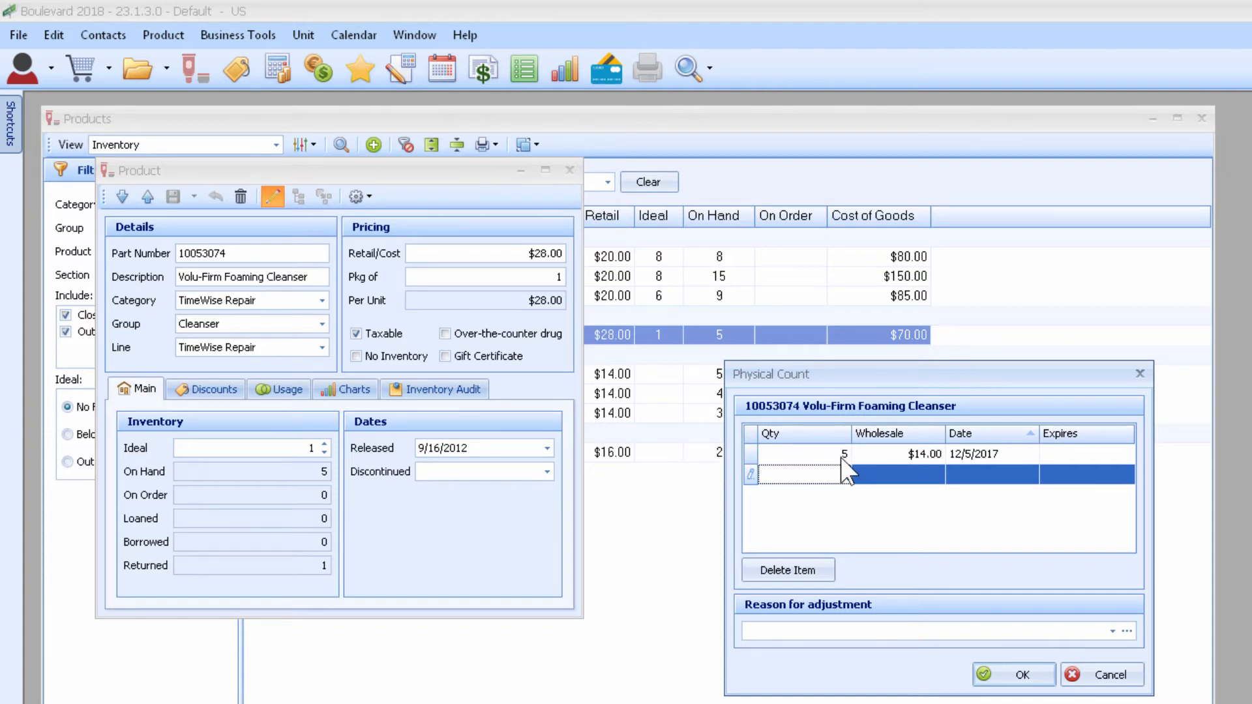
key("Up")
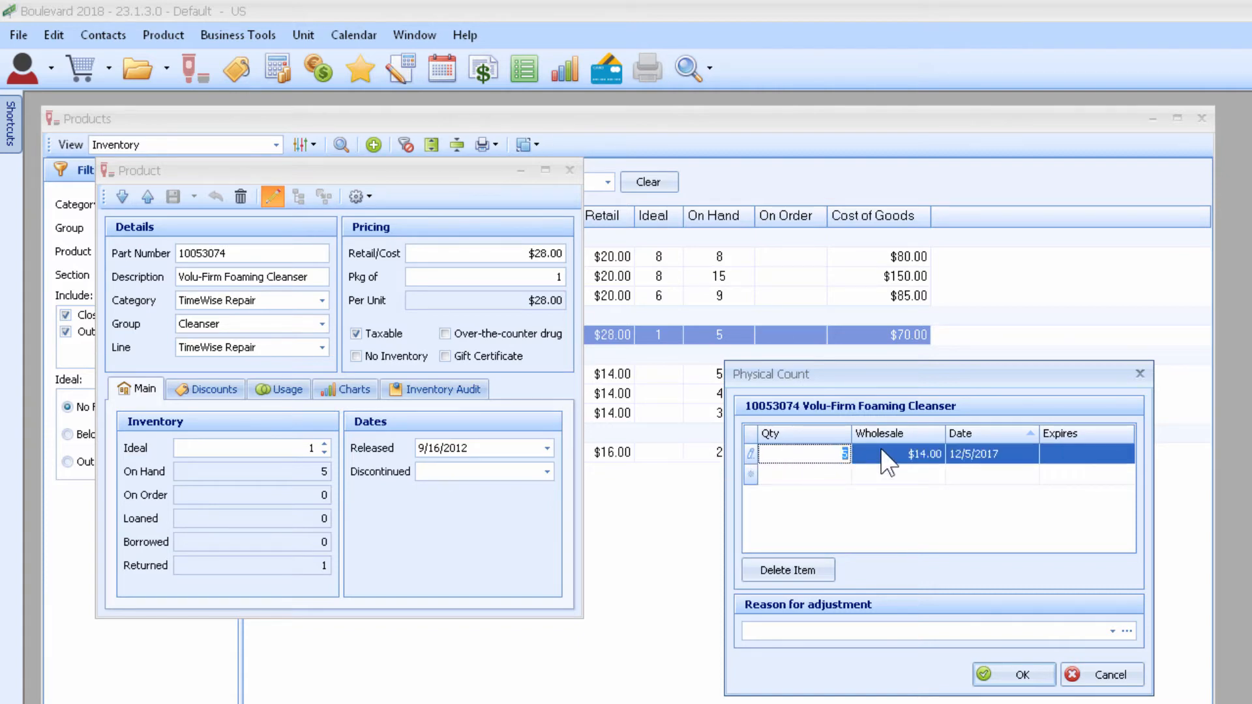
type("4")
key("Down")
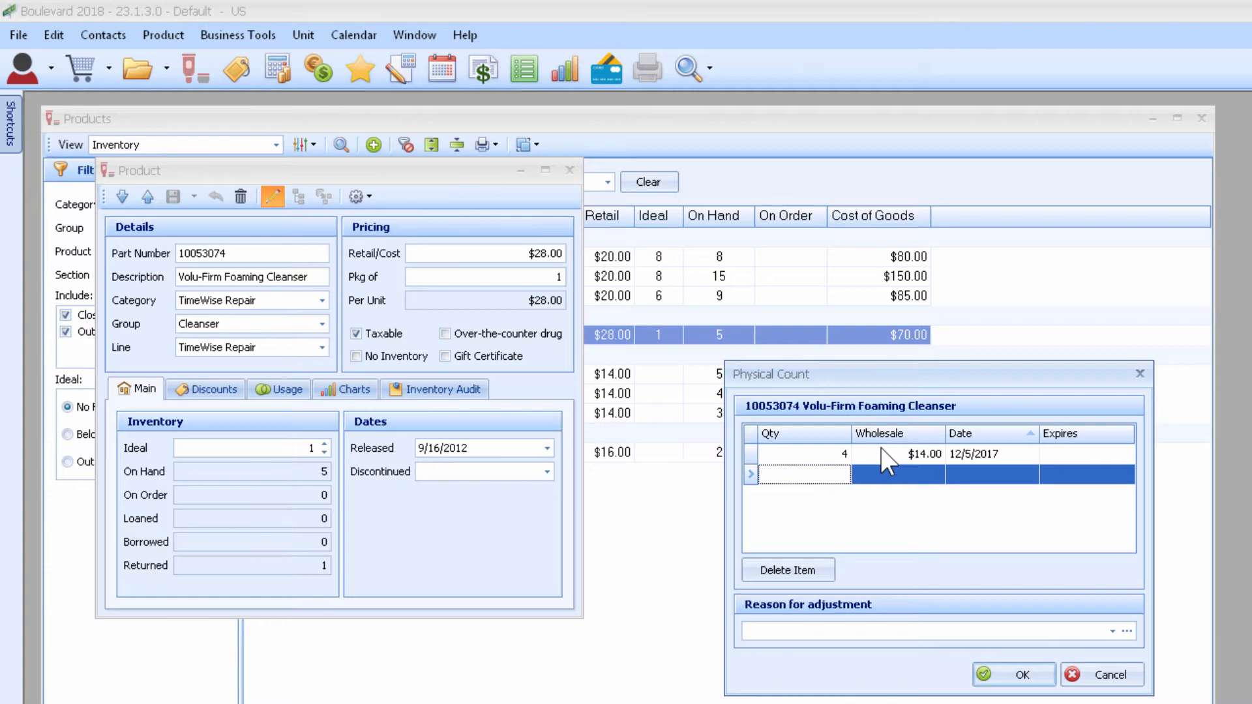
- Change the quantity of the 12/5/2017 entry in the physical count to 6
key("Up")
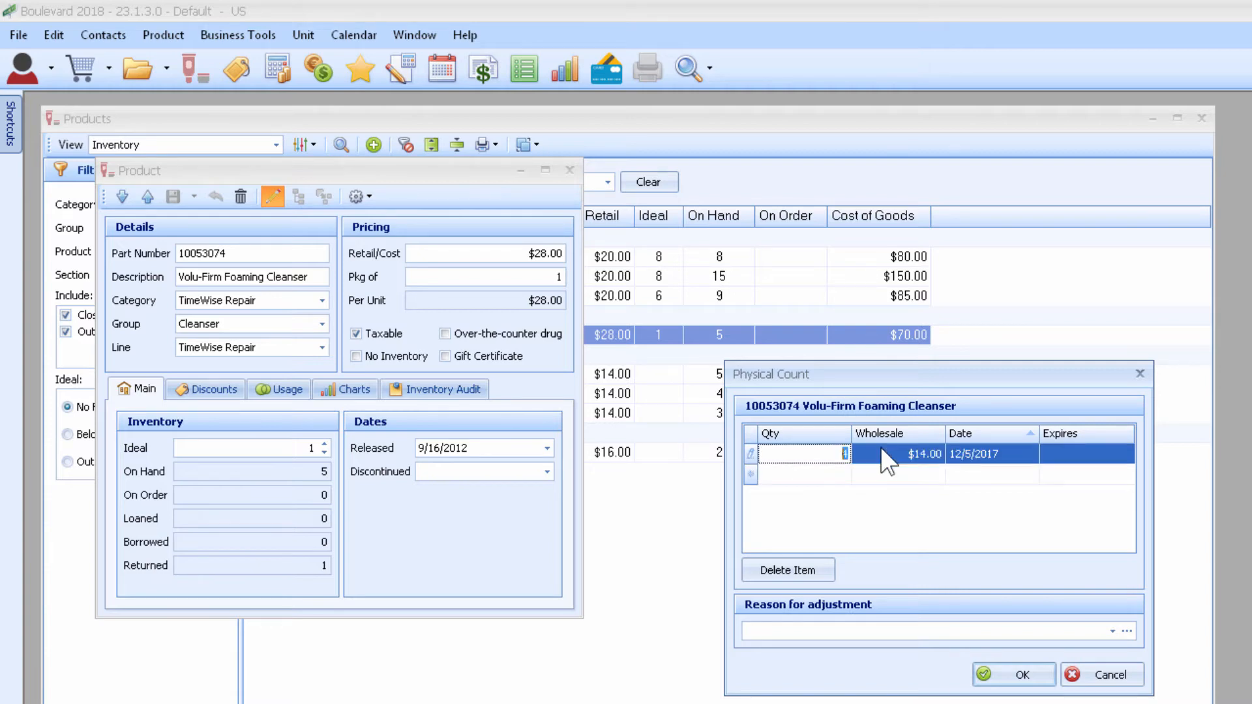
type("6")
key("Down")
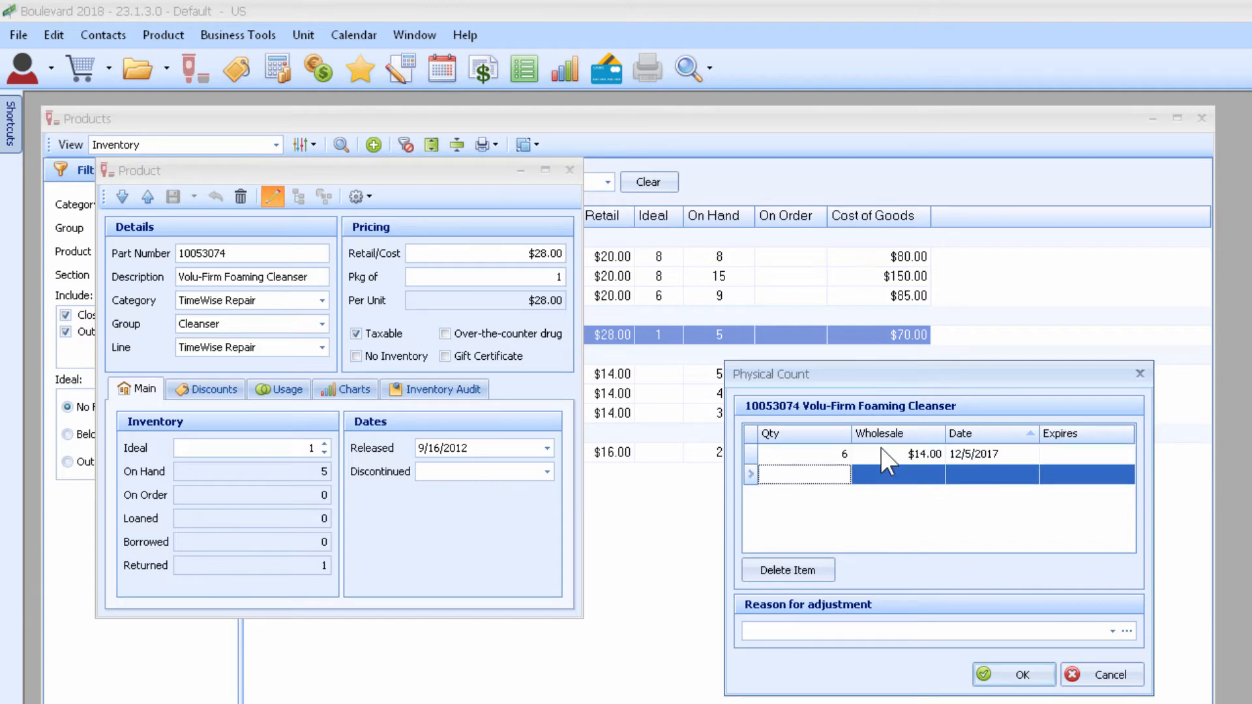
- Add a count entry of 2 units at $14.00 wholesale dated 12/6/2017, accept the count and close the product record
left_click(840, 470)
type("8")
key("Tab")
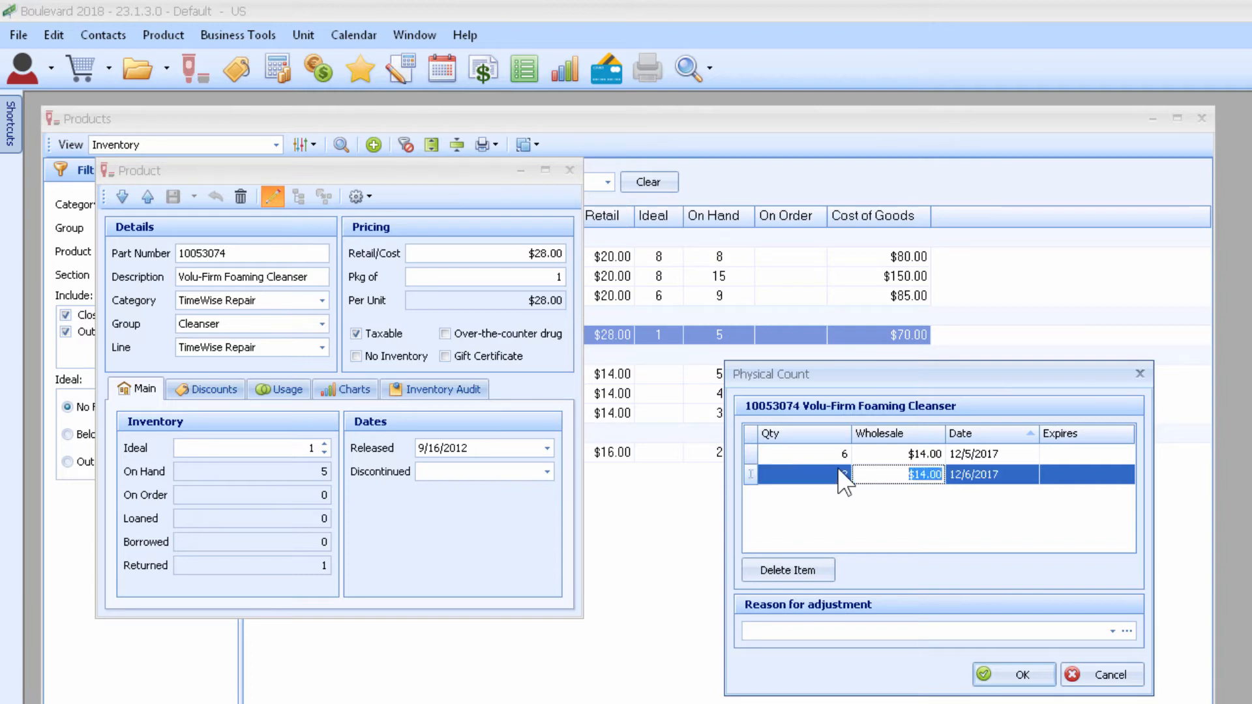
key("Tab")
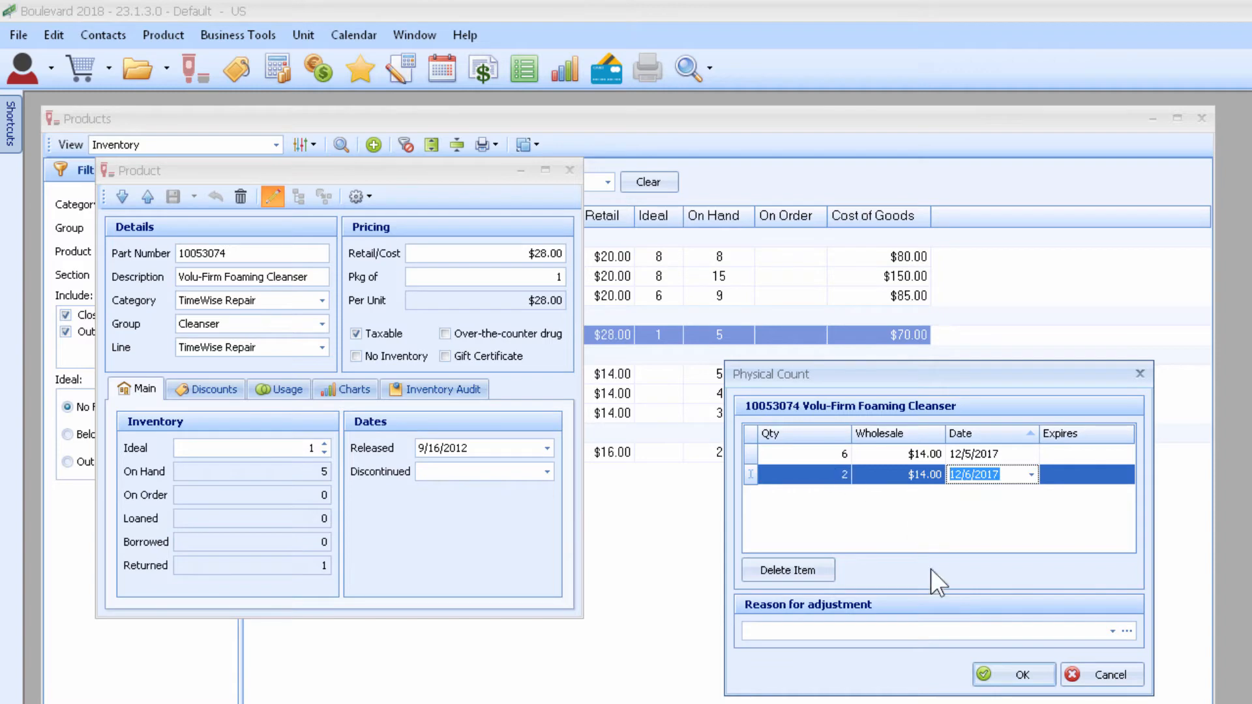
left_click(997, 676)
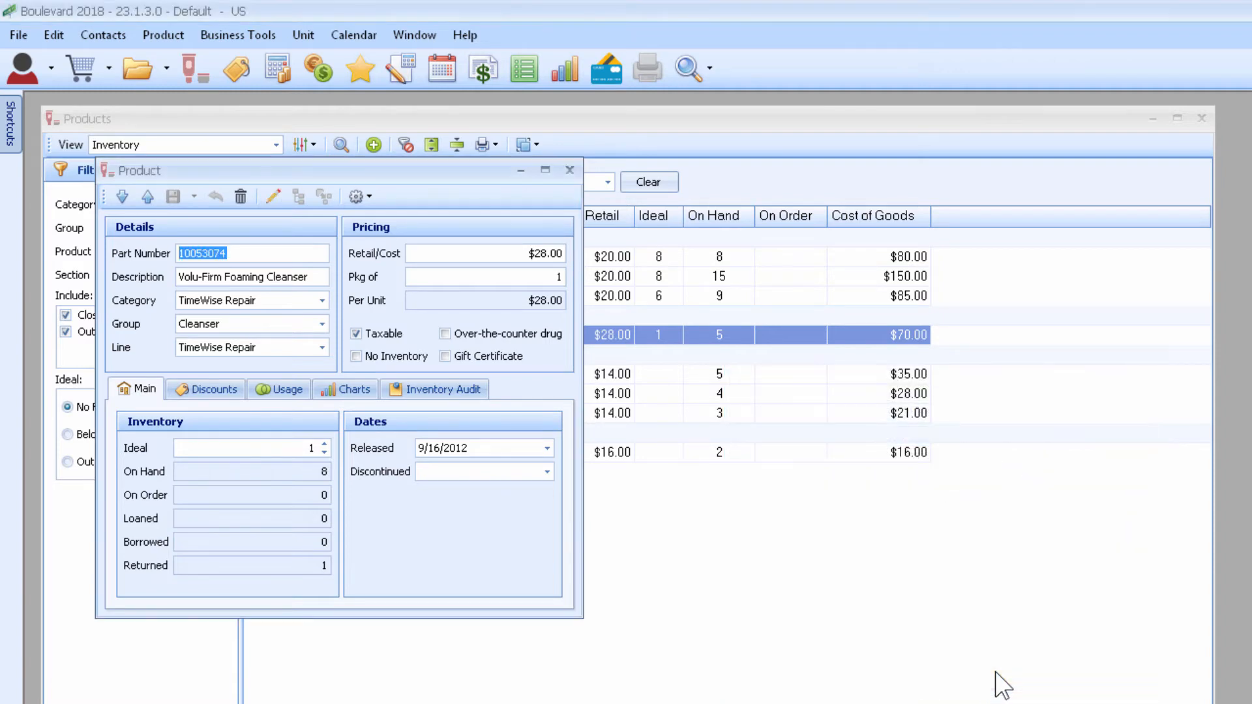
left_click(571, 170)
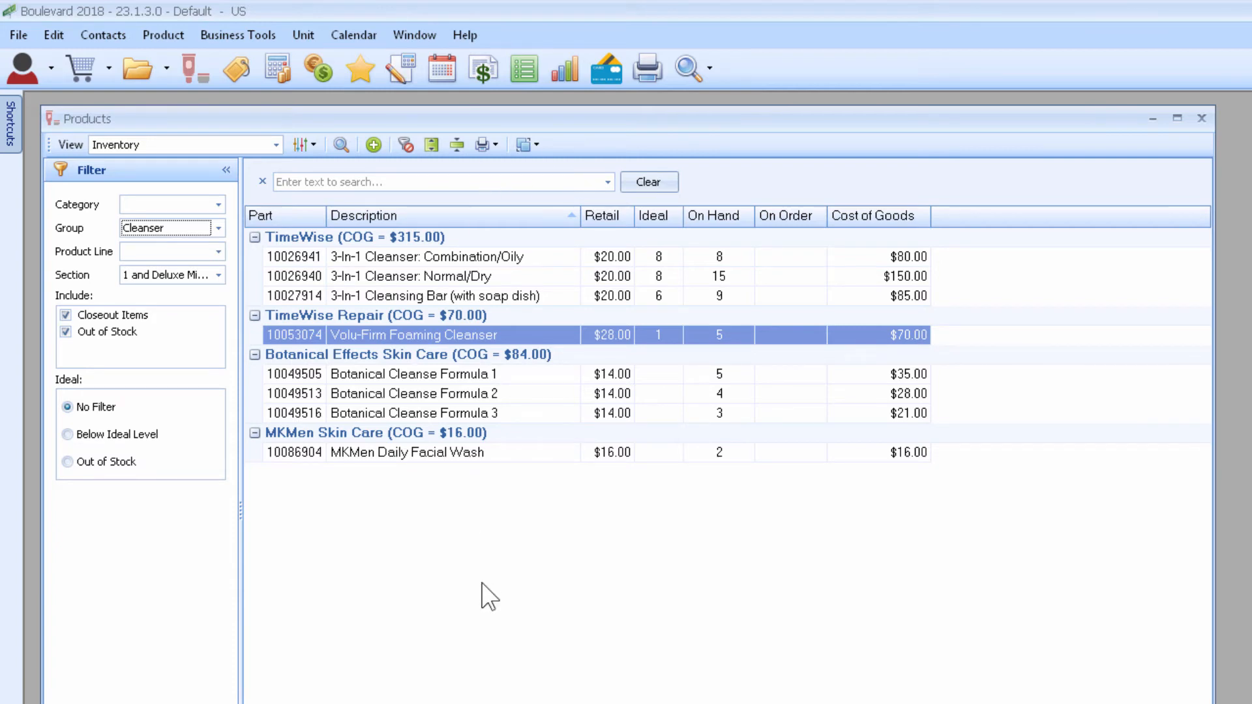
- Clear the on-hand inventory for all products and confirm the removal
left_click(490, 597)
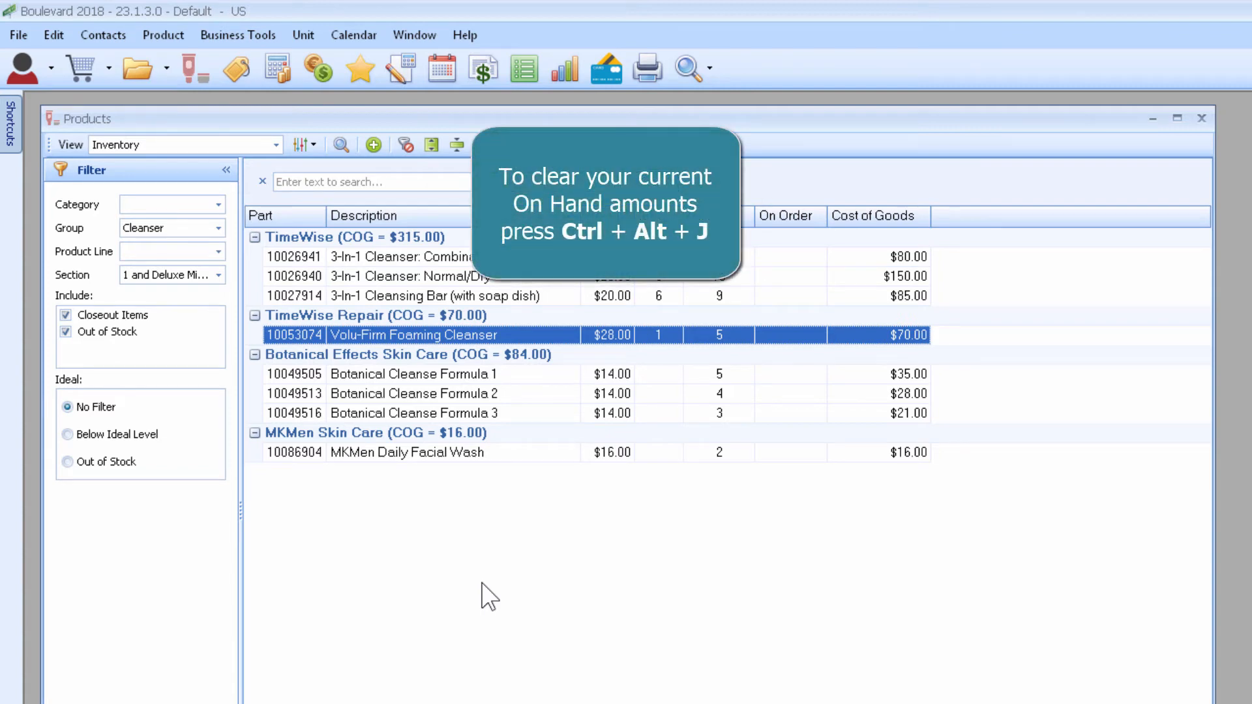
key("ctrl+alt+j")
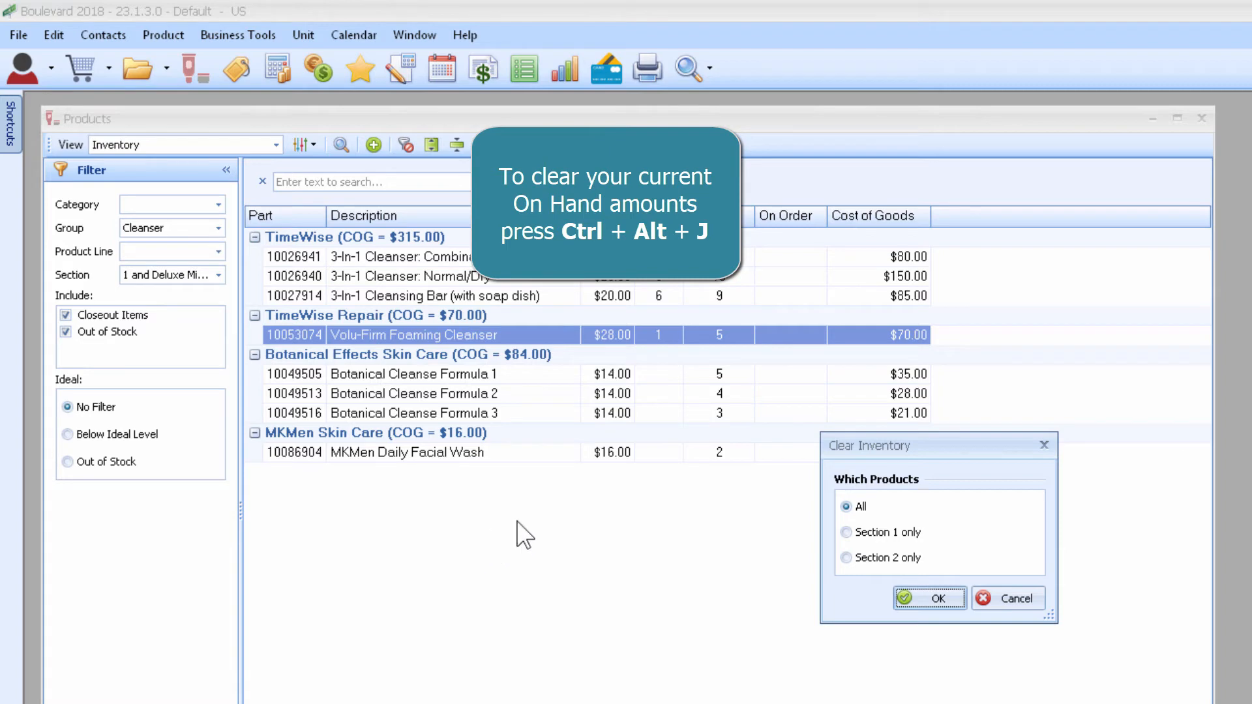
left_click_drag(905, 443, 581, 315)
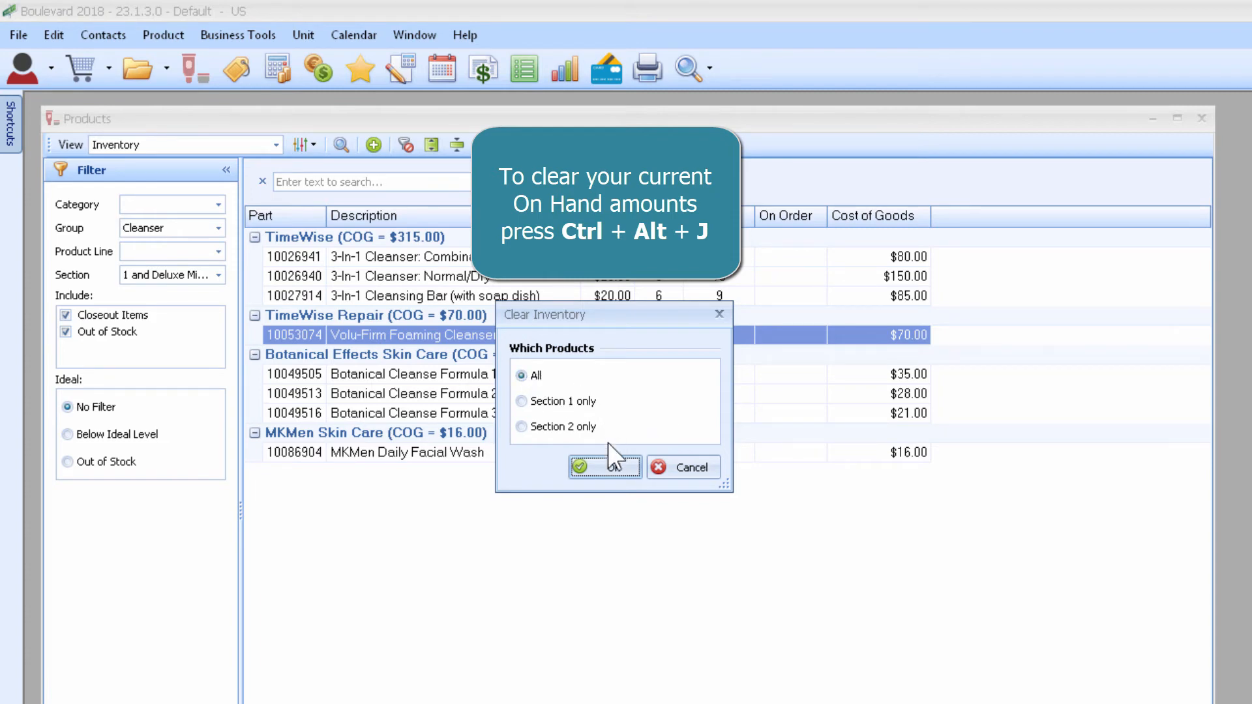
left_click(606, 465)
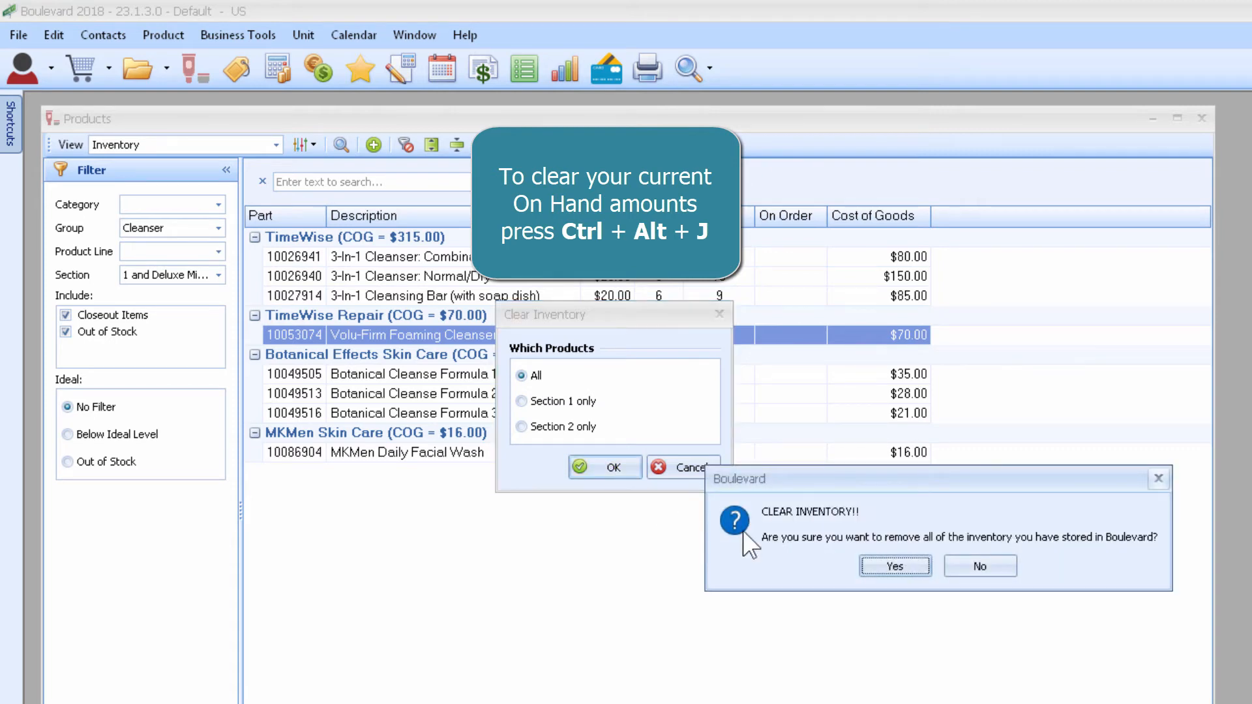
left_click(898, 563)
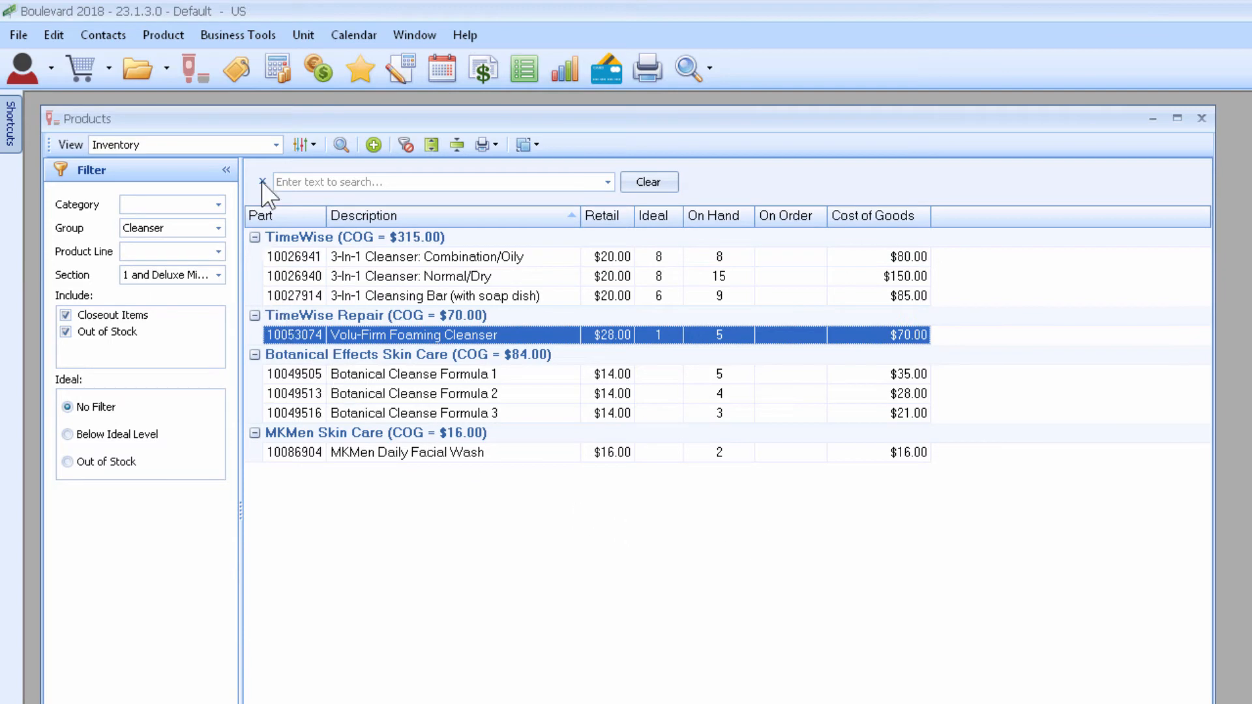
- Switch the product list to the Default view and close the list
left_click(268, 148)
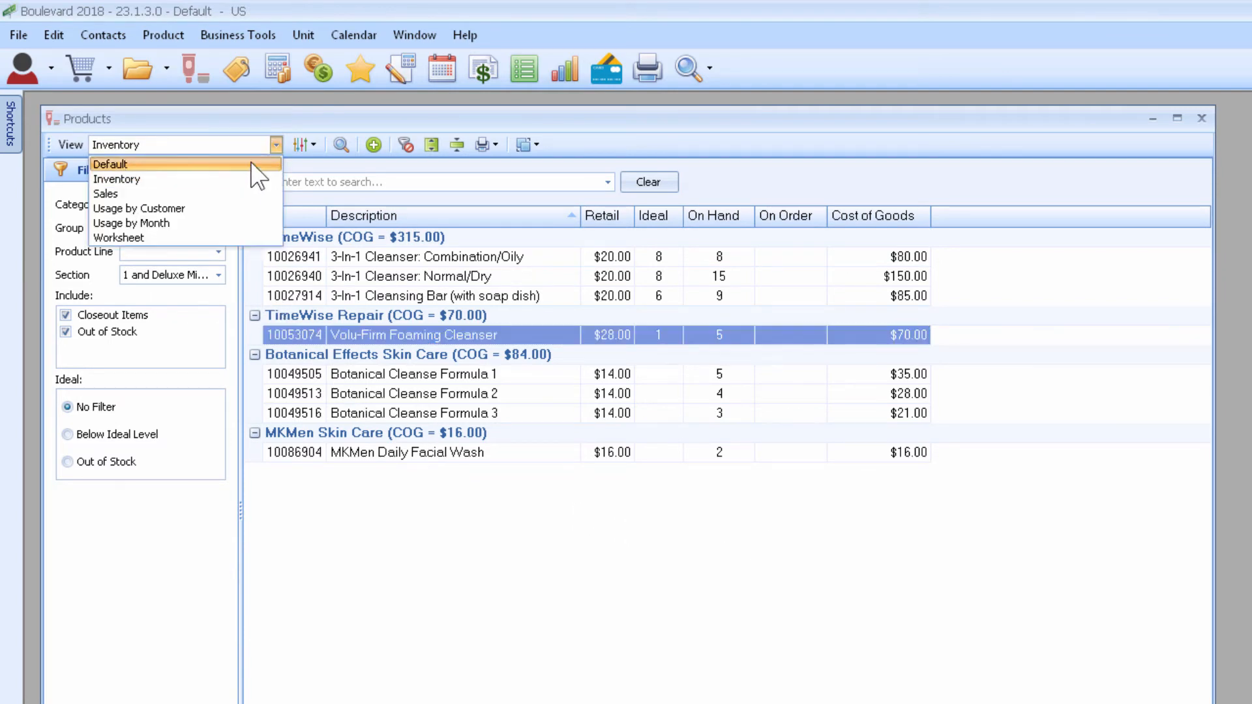
left_click(250, 162)
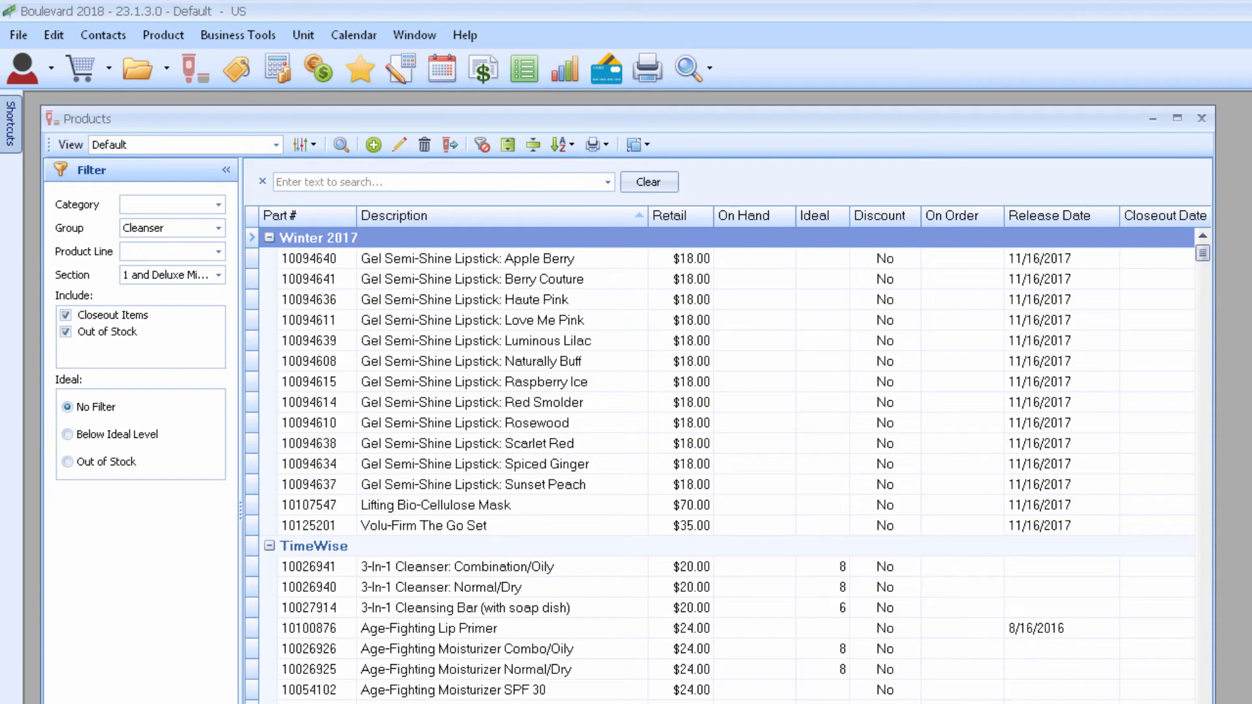
left_click(1202, 118)
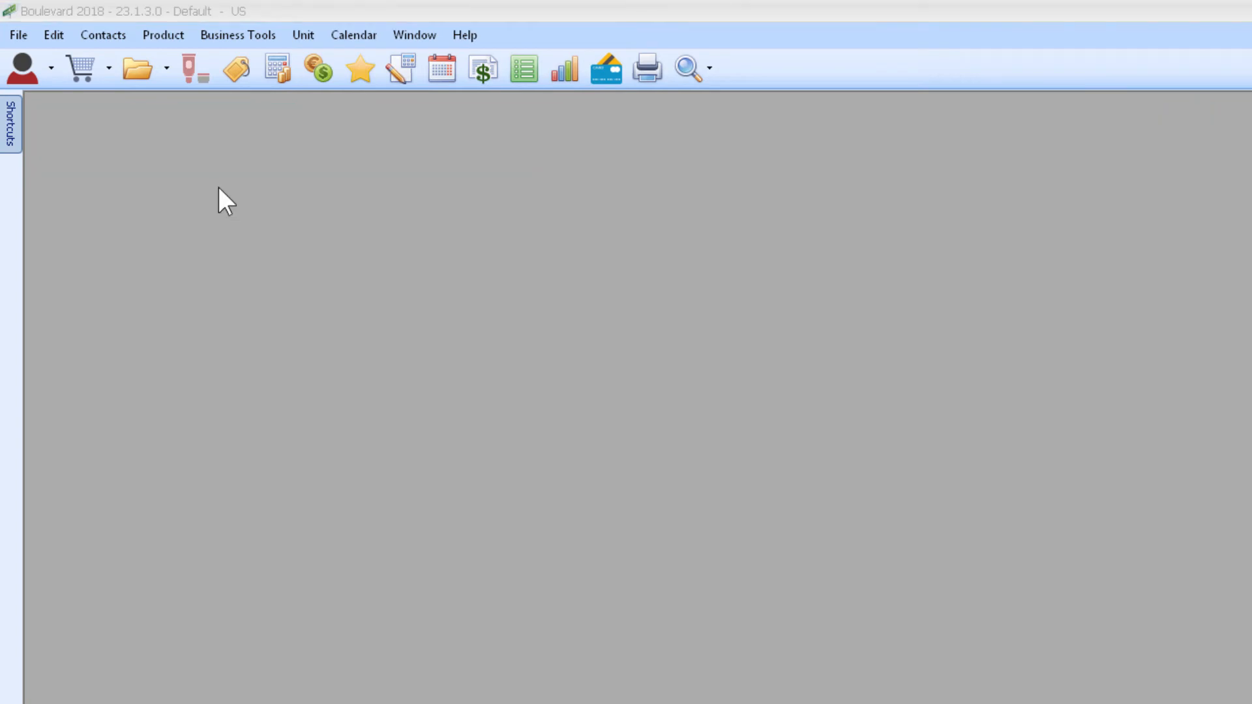
- Open the list of inventory orders
left_click(174, 34)
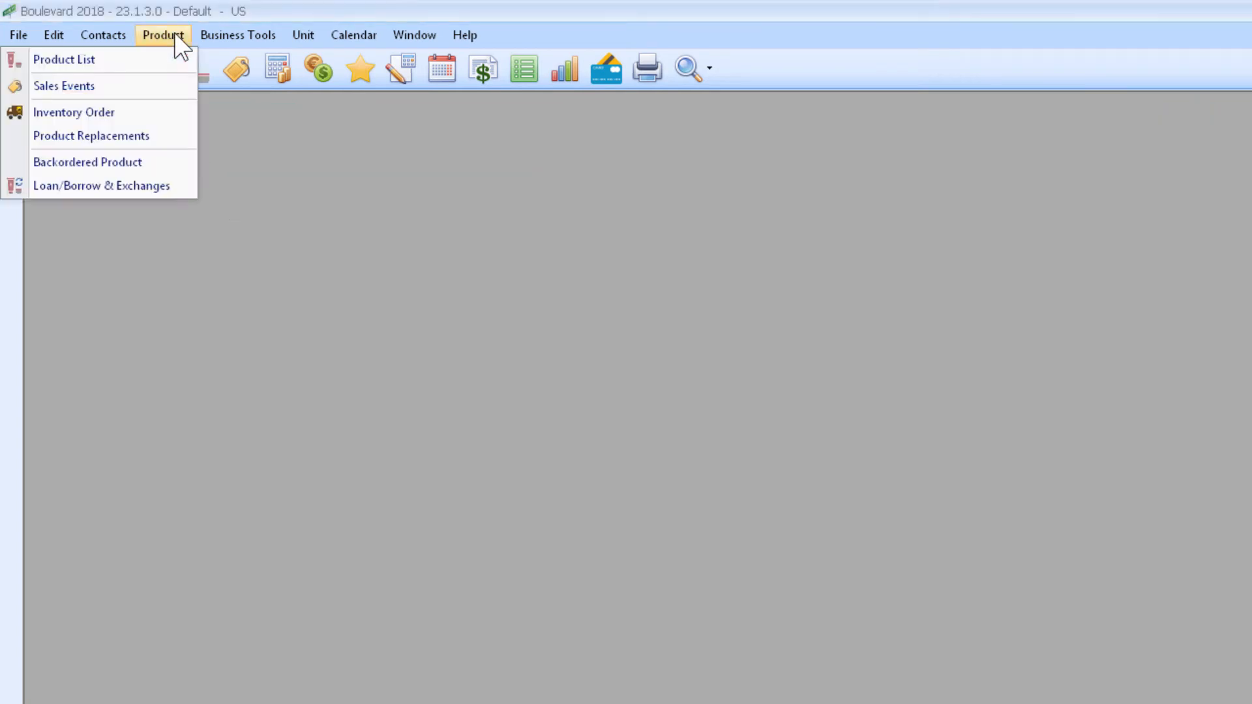
left_click(148, 112)
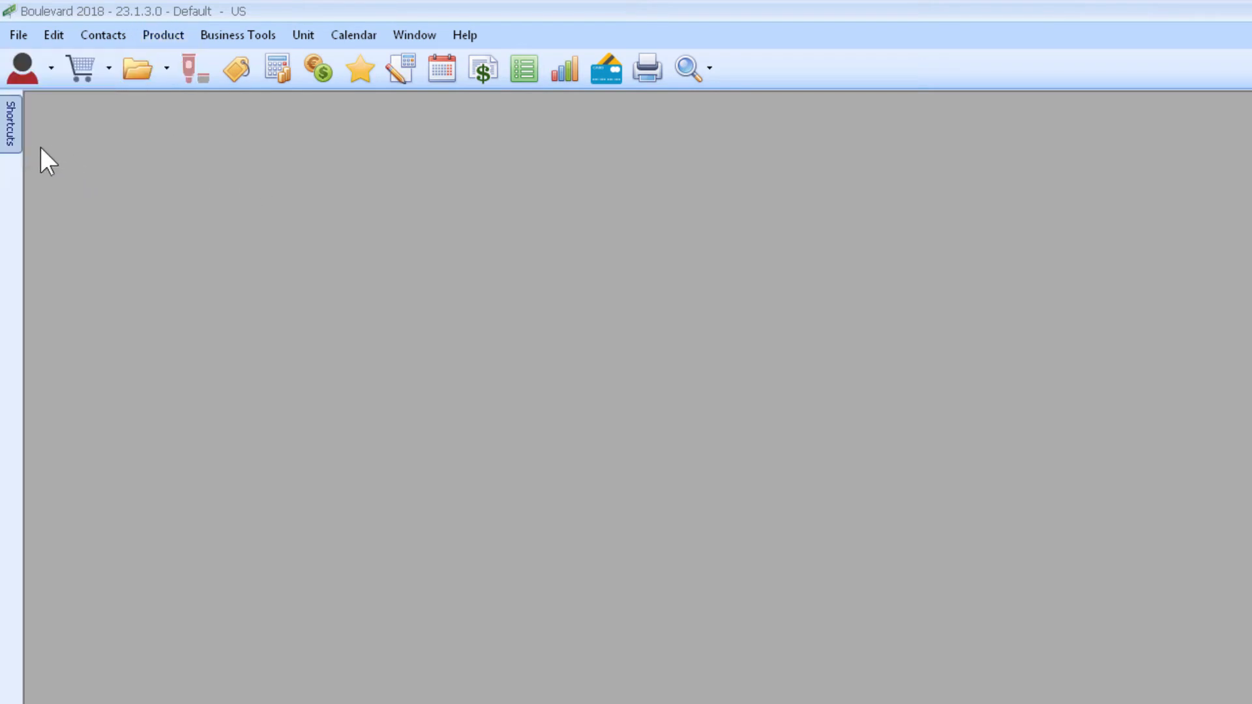
mouse_move(12, 135)
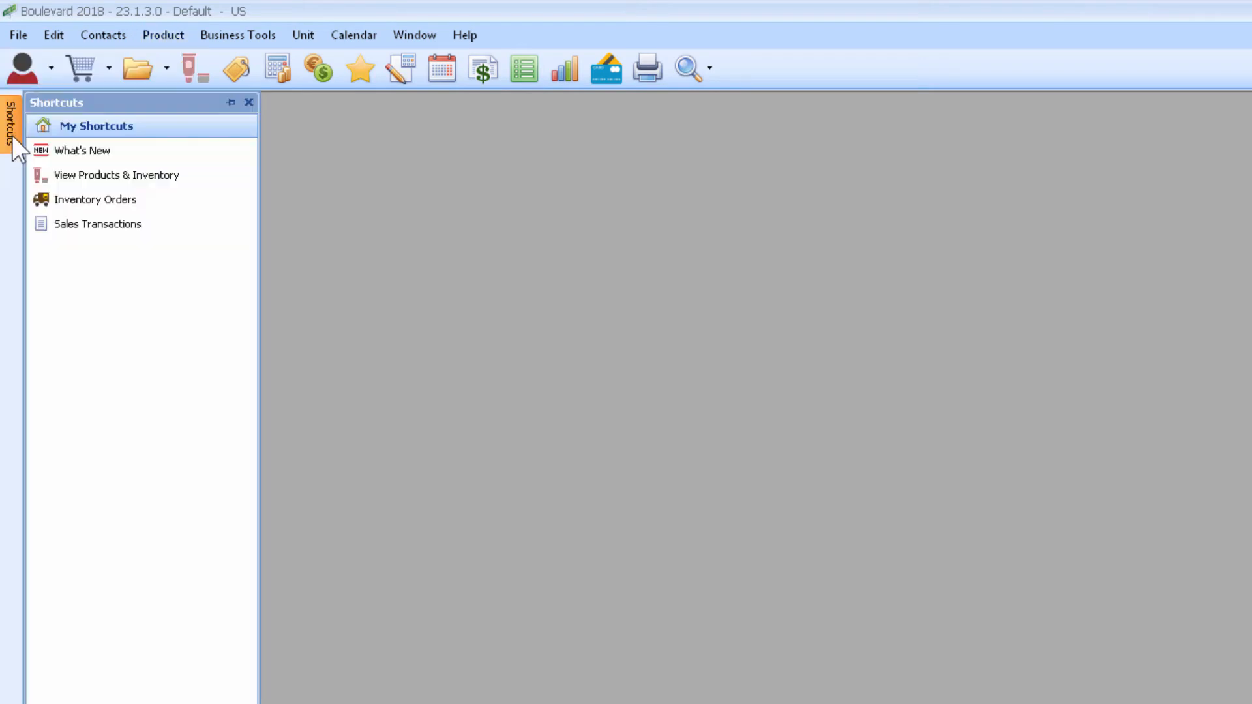
left_click(123, 202)
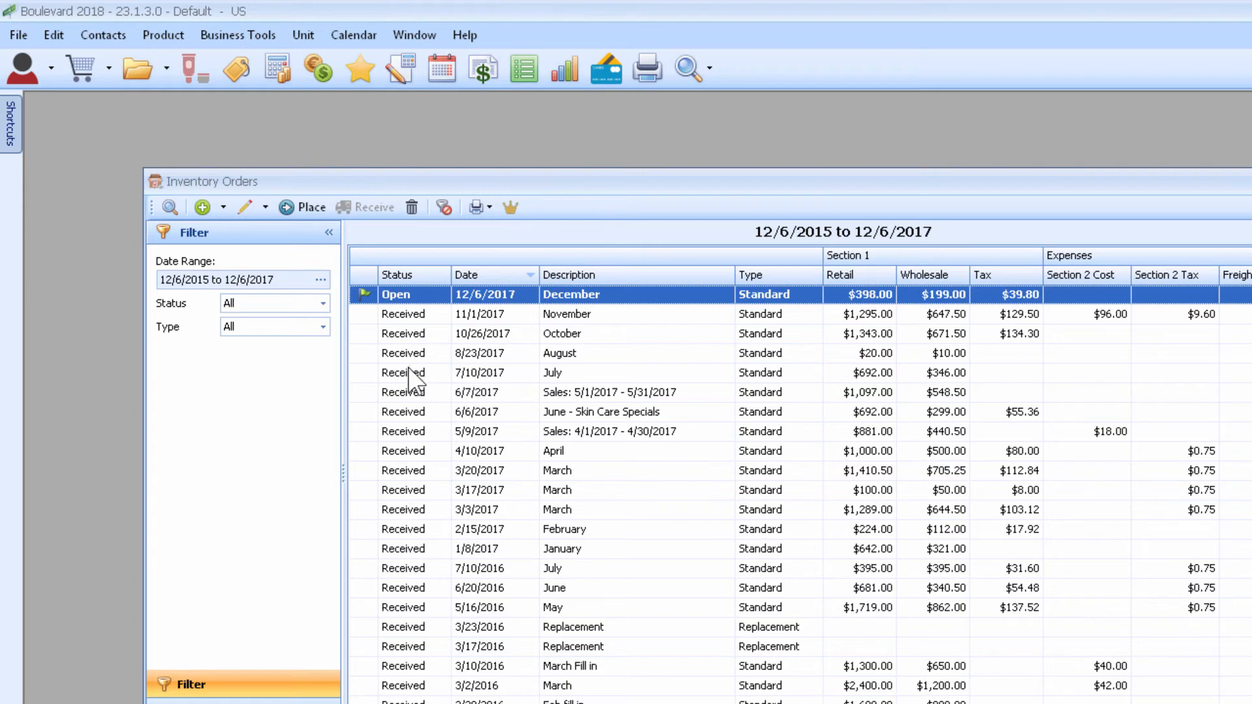
left_click(408, 372)
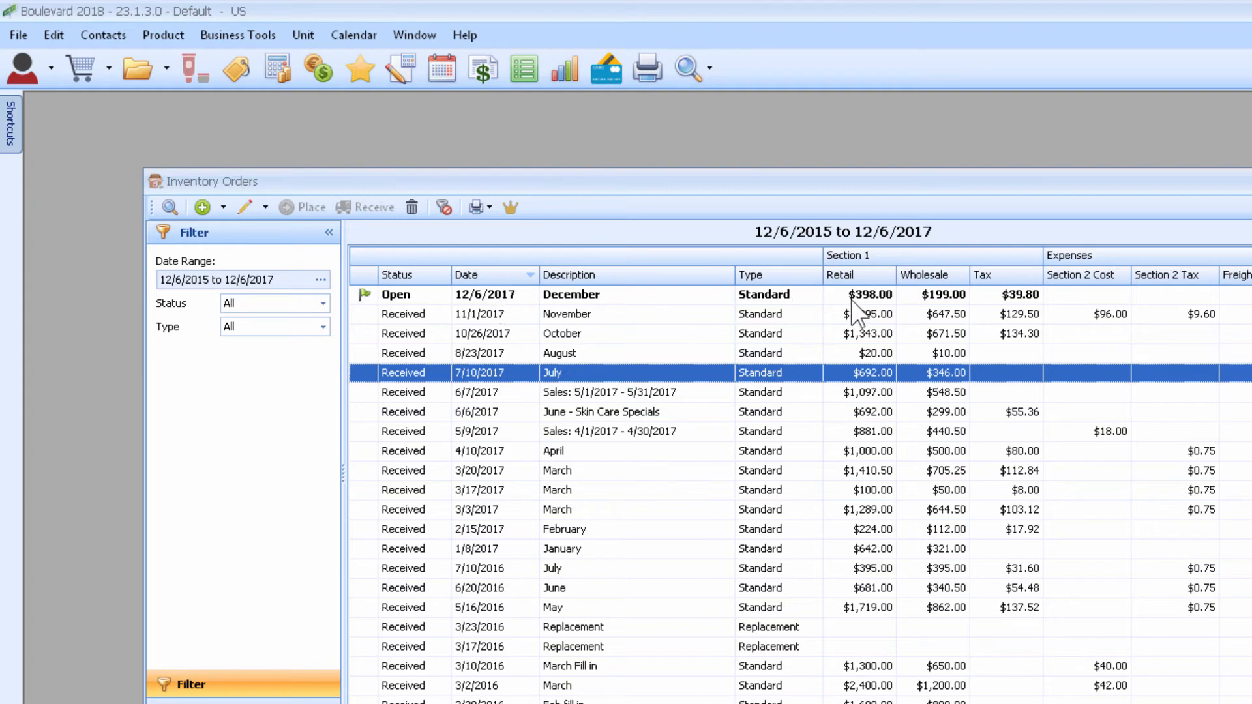
- Close the open December order dated 12/6/2017 without adding its quantities to inventory
left_click(578, 298)
right_click(576, 298)
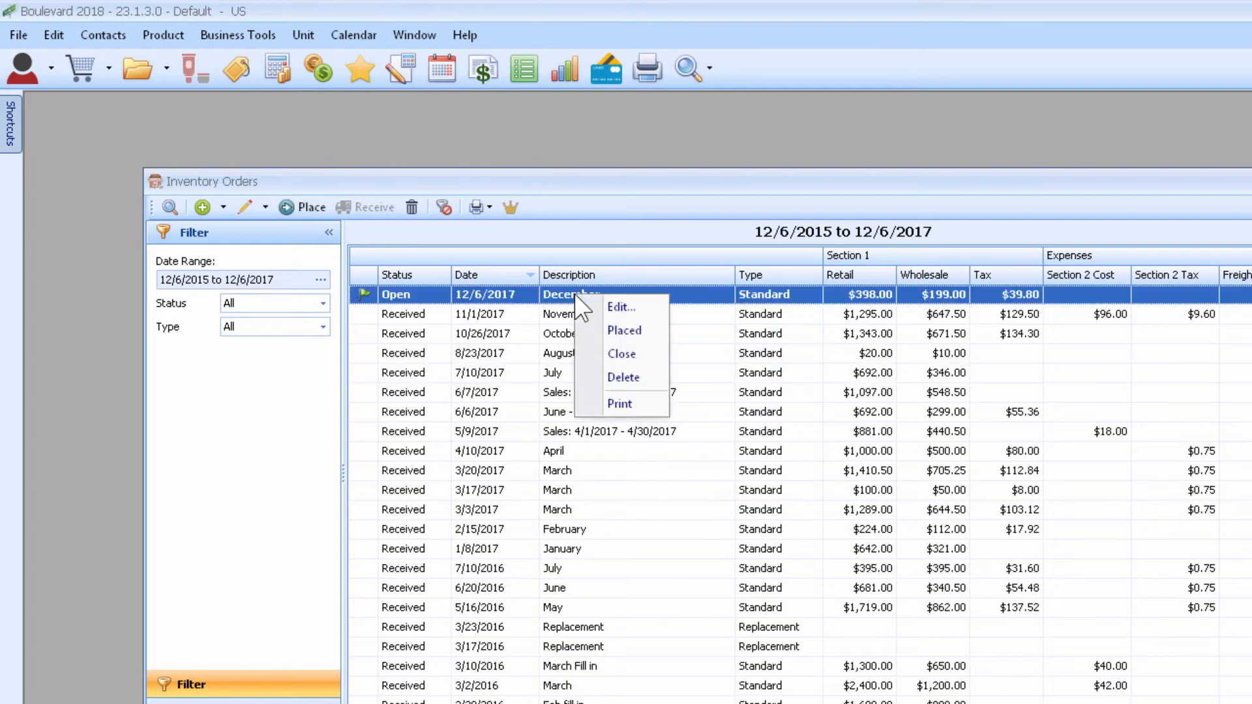
left_click(652, 354)
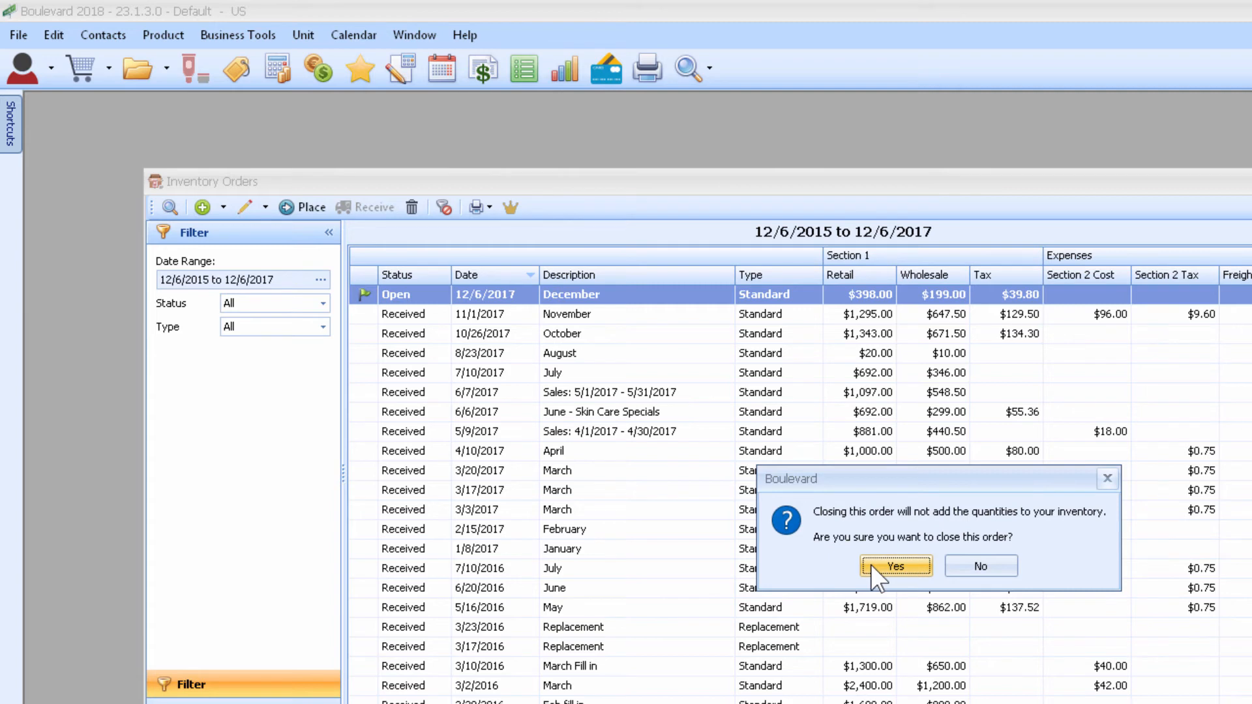
left_click(872, 565)
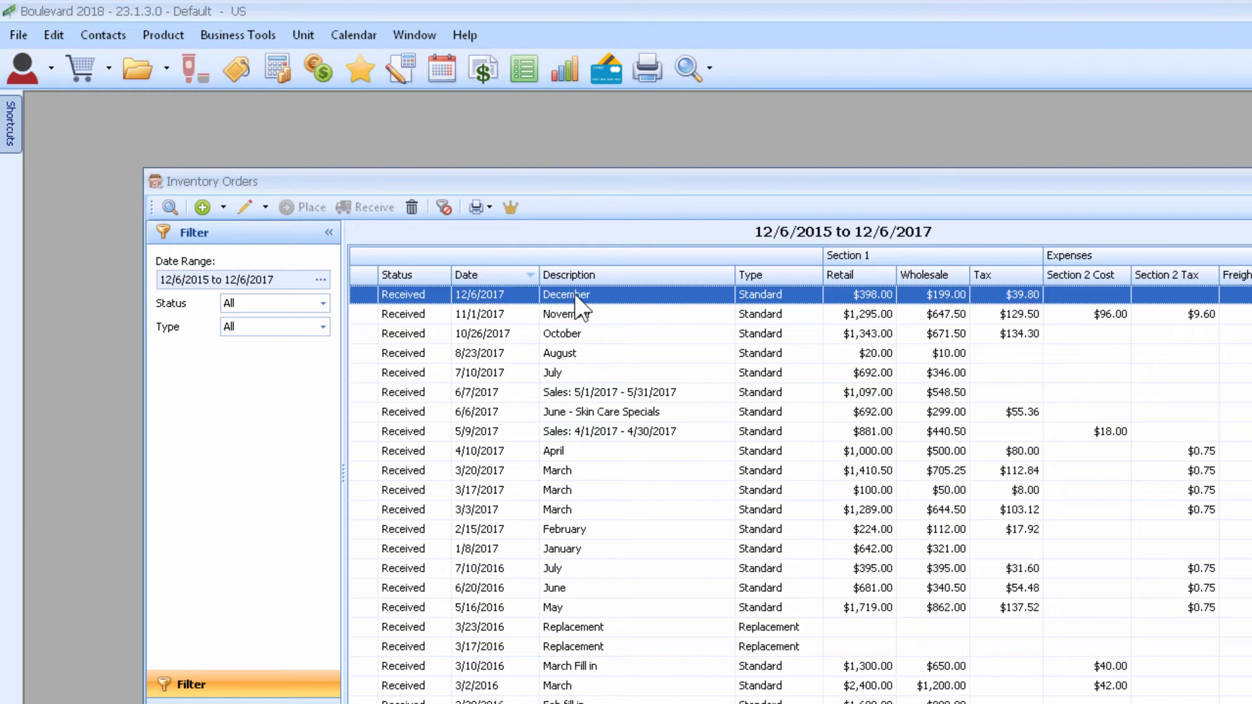
- Create a new inventory order with the description Mock and open its Fill by List product table
left_click(199, 206)
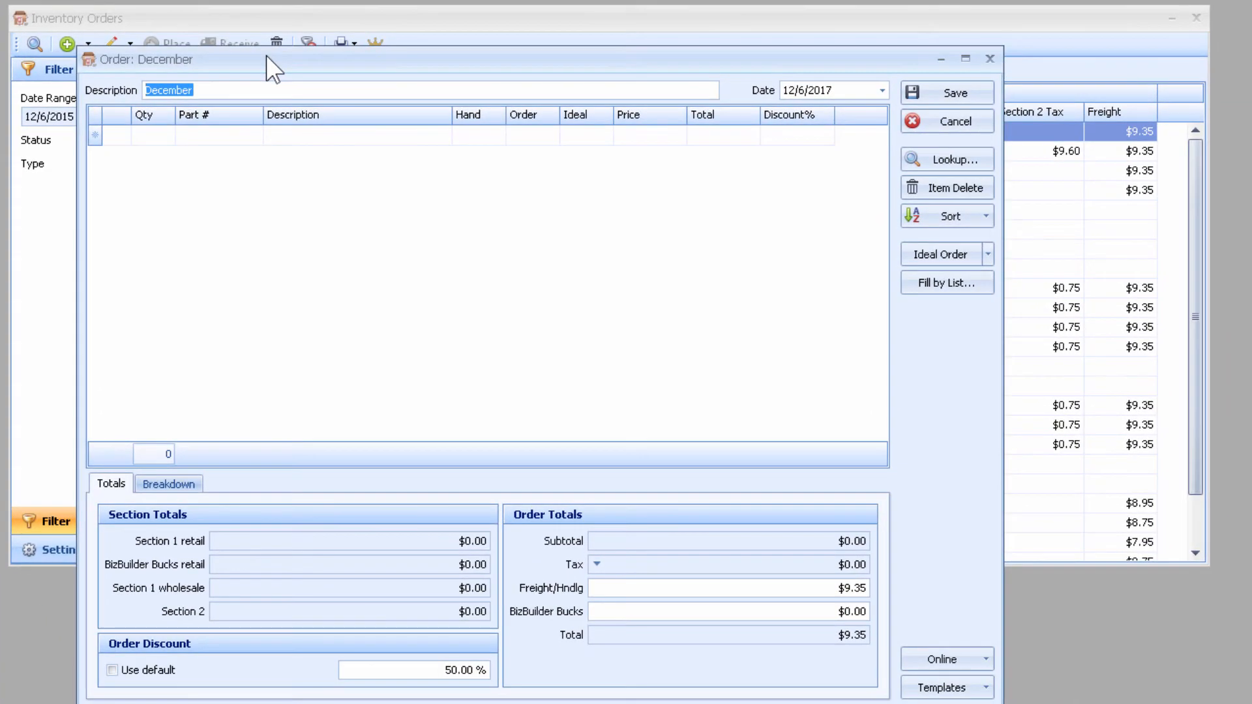
type("Mock")
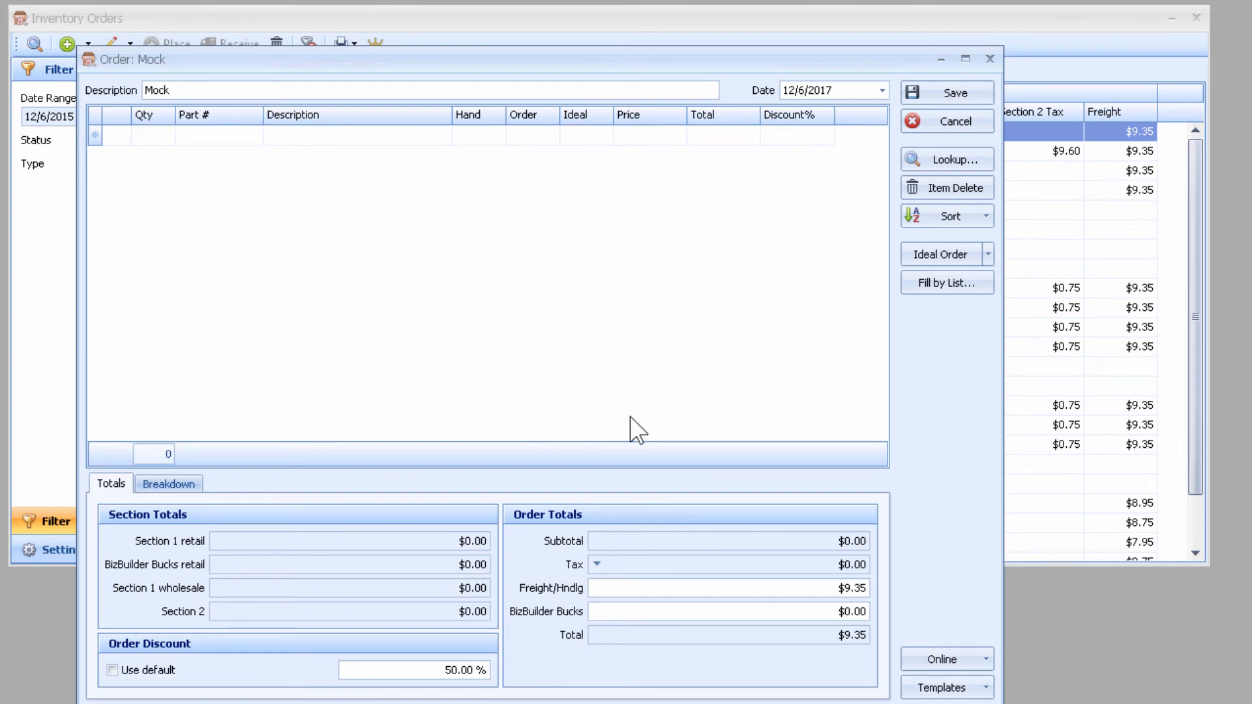
left_click(942, 282)
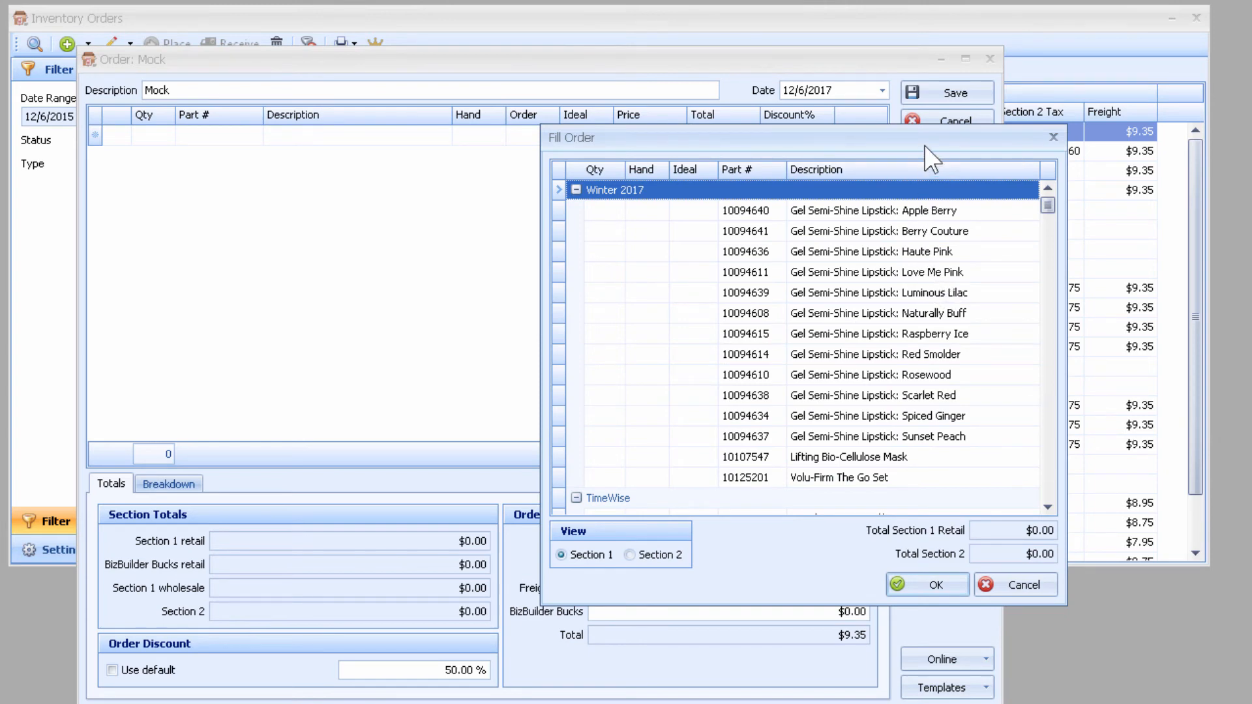
left_click_drag(924, 145, 703, 151)
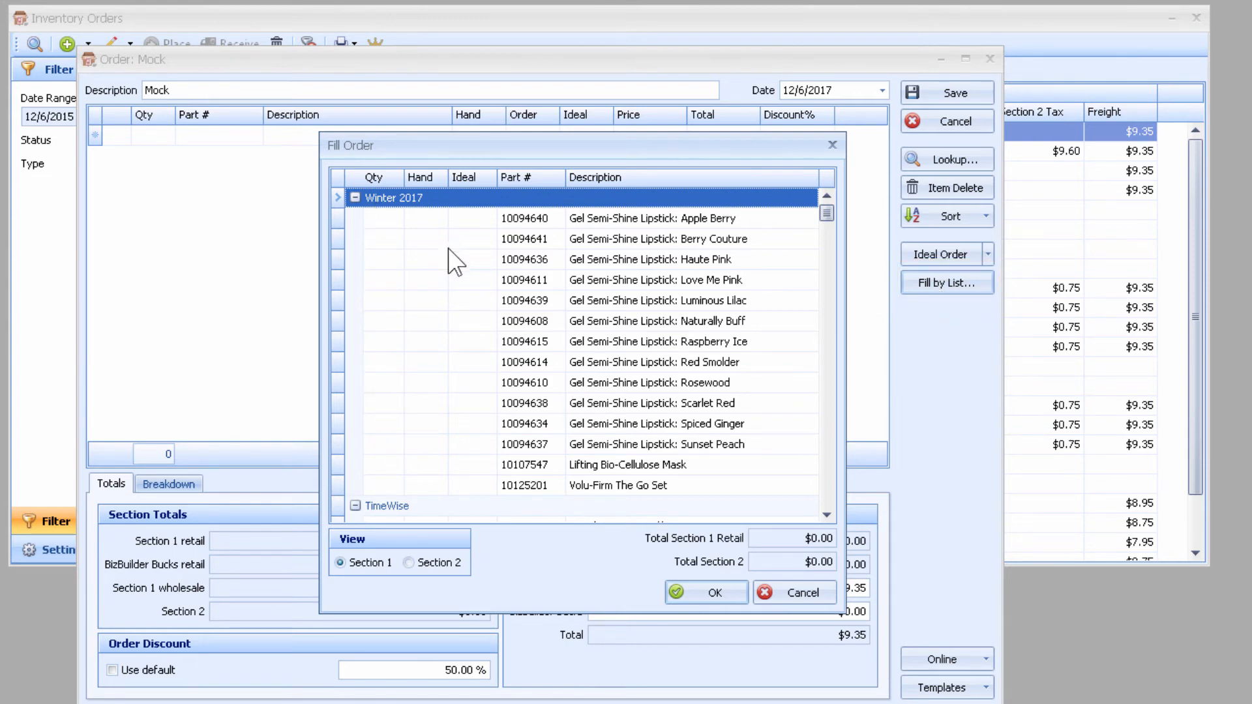
- In the TimeWise group, enter quantities 3 for 3-In-1 Cleanser: Normal/Dry, 4 for Combination/Oily and 5 for the 3-In-1 Cleansing Bar
scroll(455, 267, "down", 4)
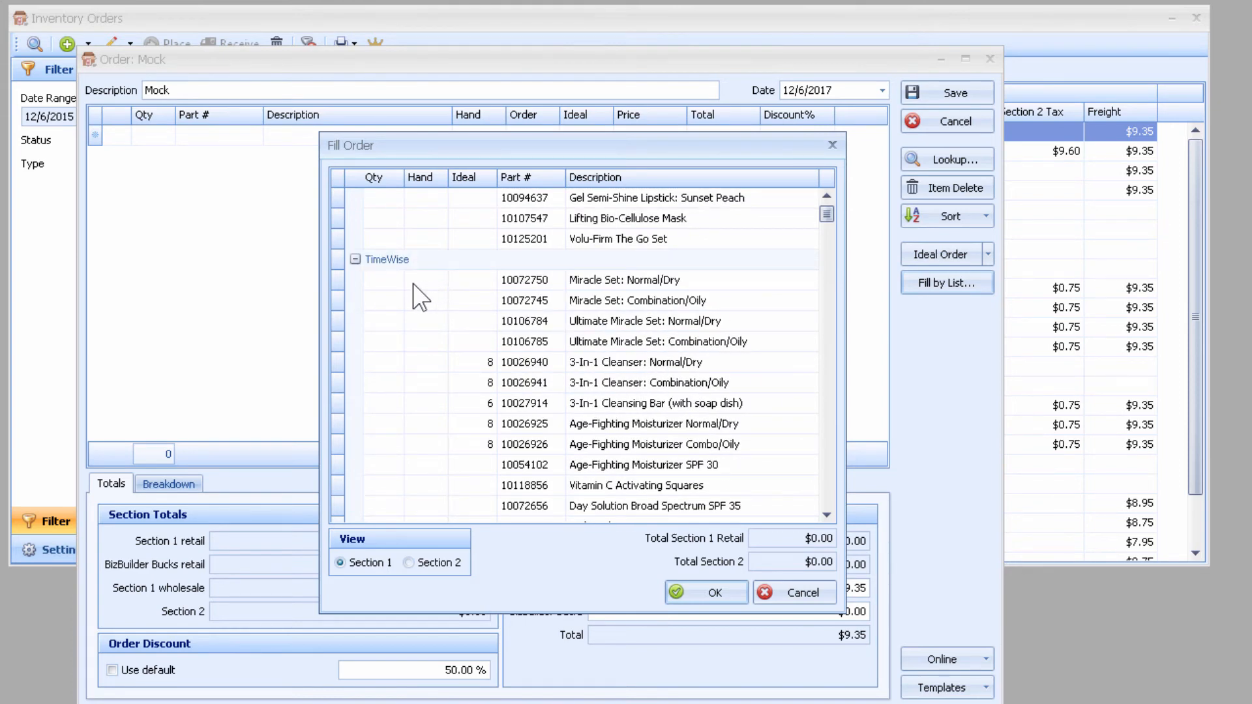
left_click(384, 281)
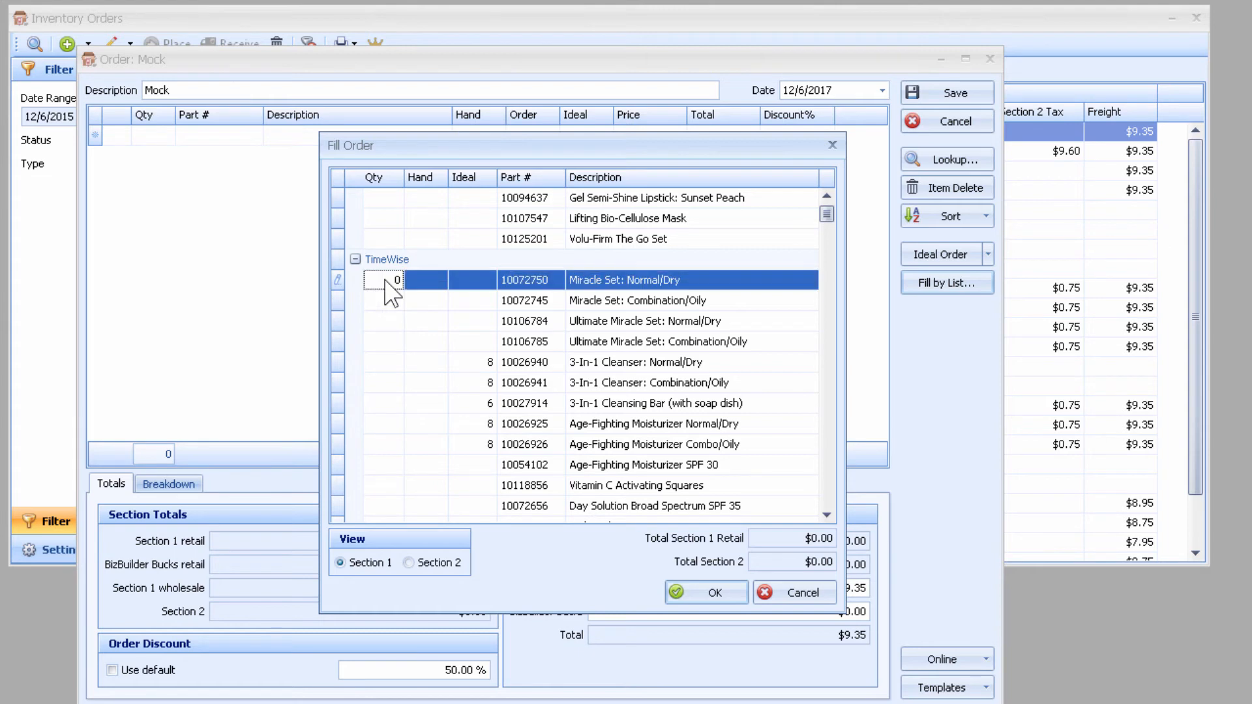
key("Down")
key("Down")
key("Down")
key("Down")
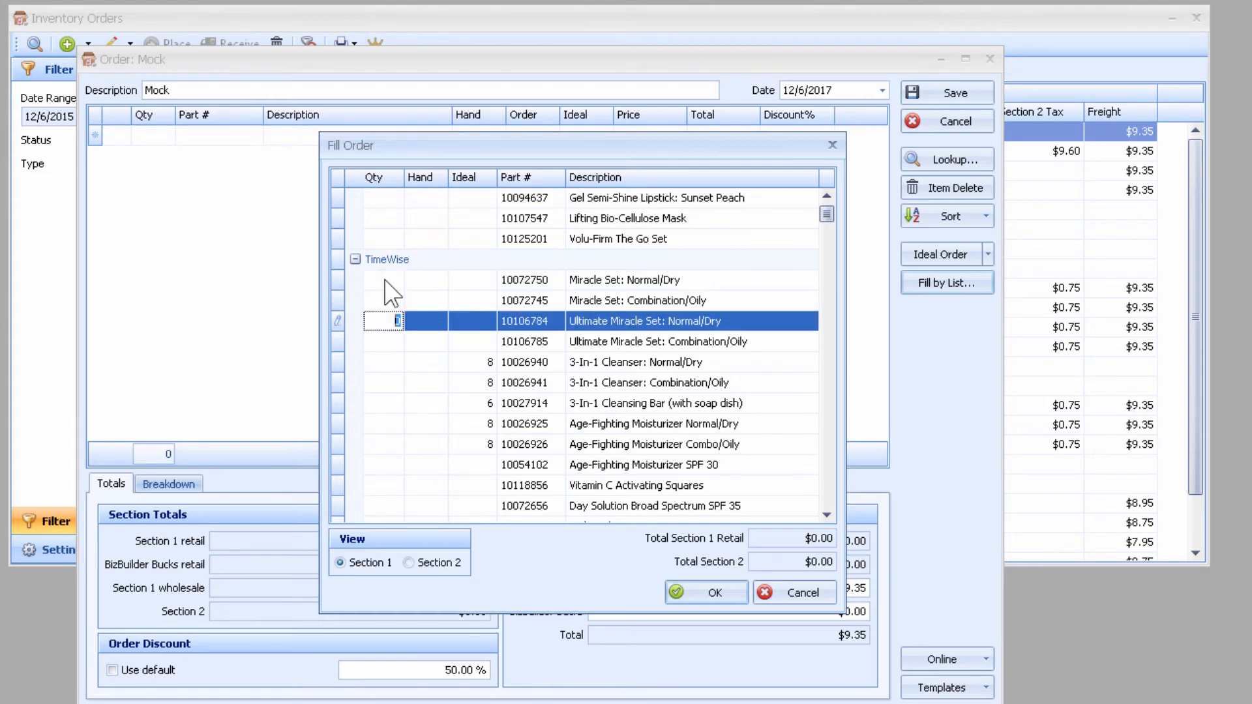
type("3")
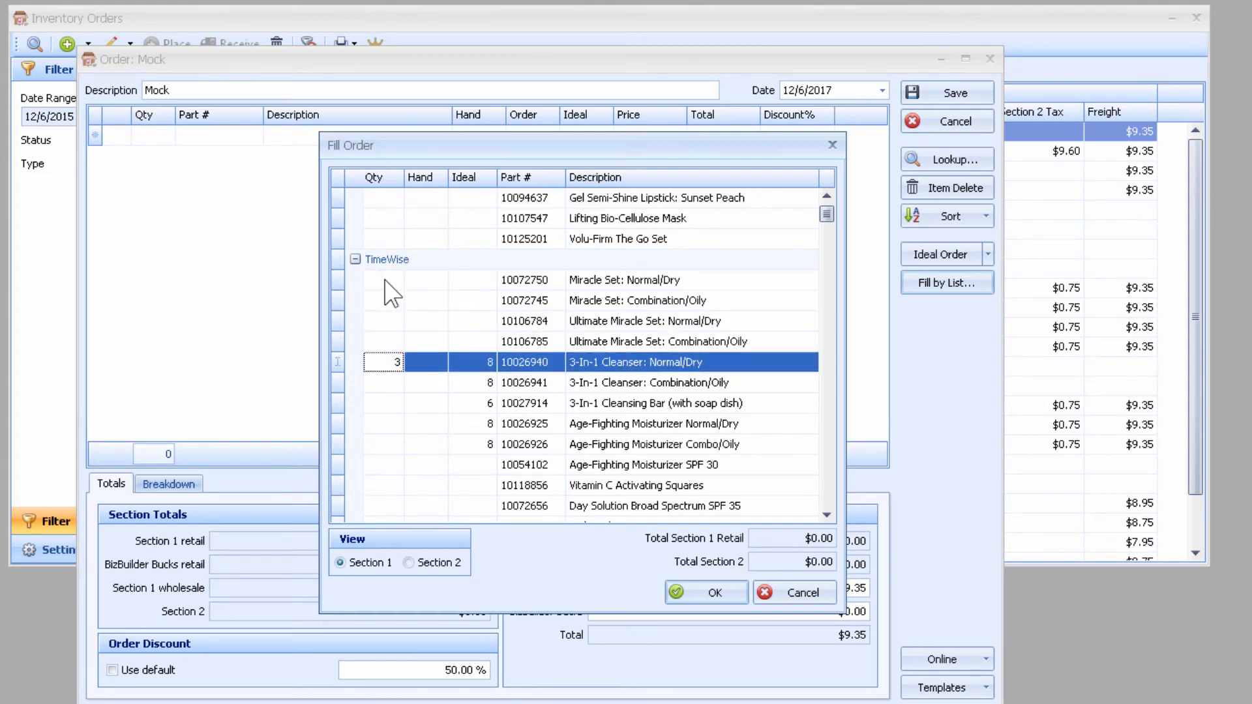
key("Down")
type("4")
key("Down")
type("5")
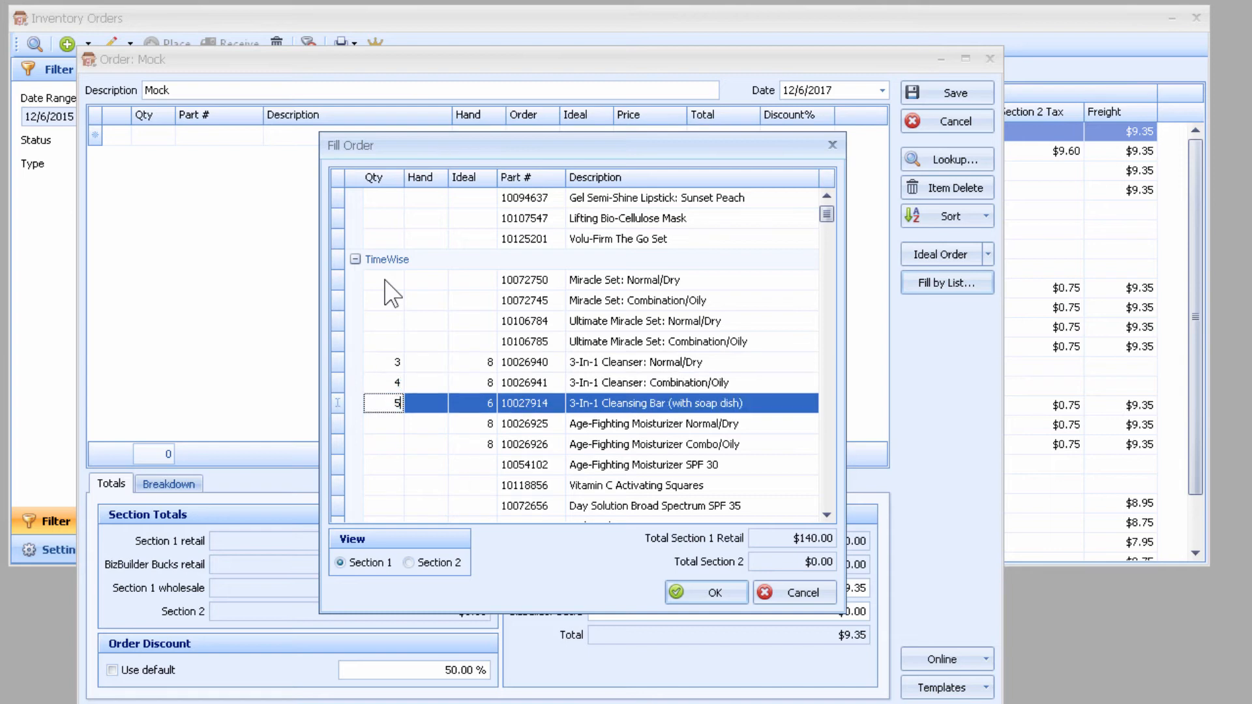
- Enter quantity 6 for Age-Fighting Moisturizer Normal/Dry and transfer the filled quantities to the Mock order
key("Down")
type("6")
key("Down")
type("7")
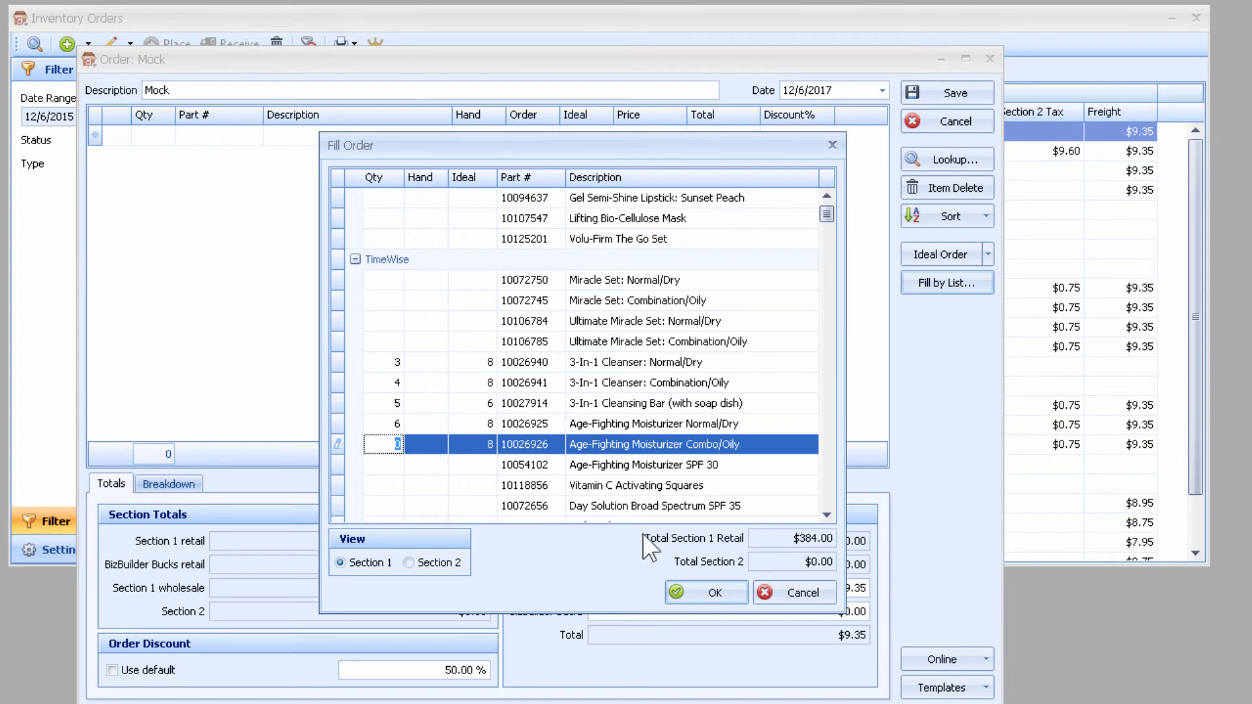
left_click(694, 591)
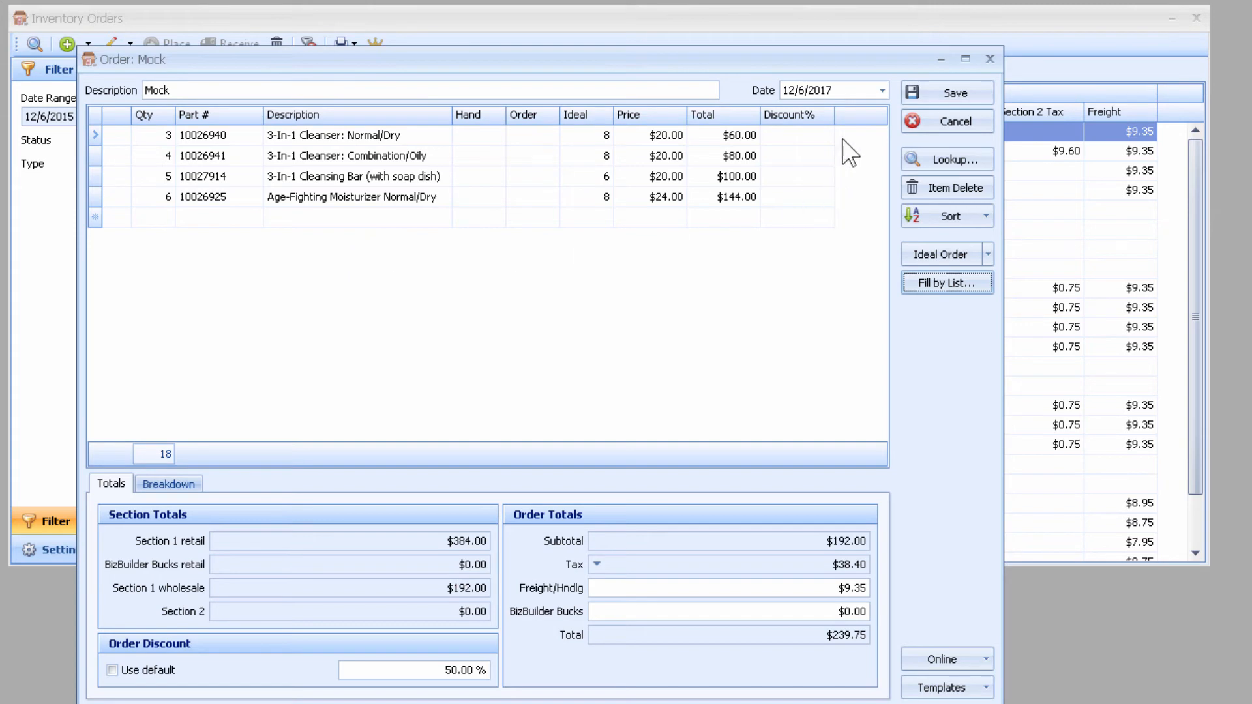
- Save the Mock order, reopen it to review its items, and save it again
left_click(925, 92)
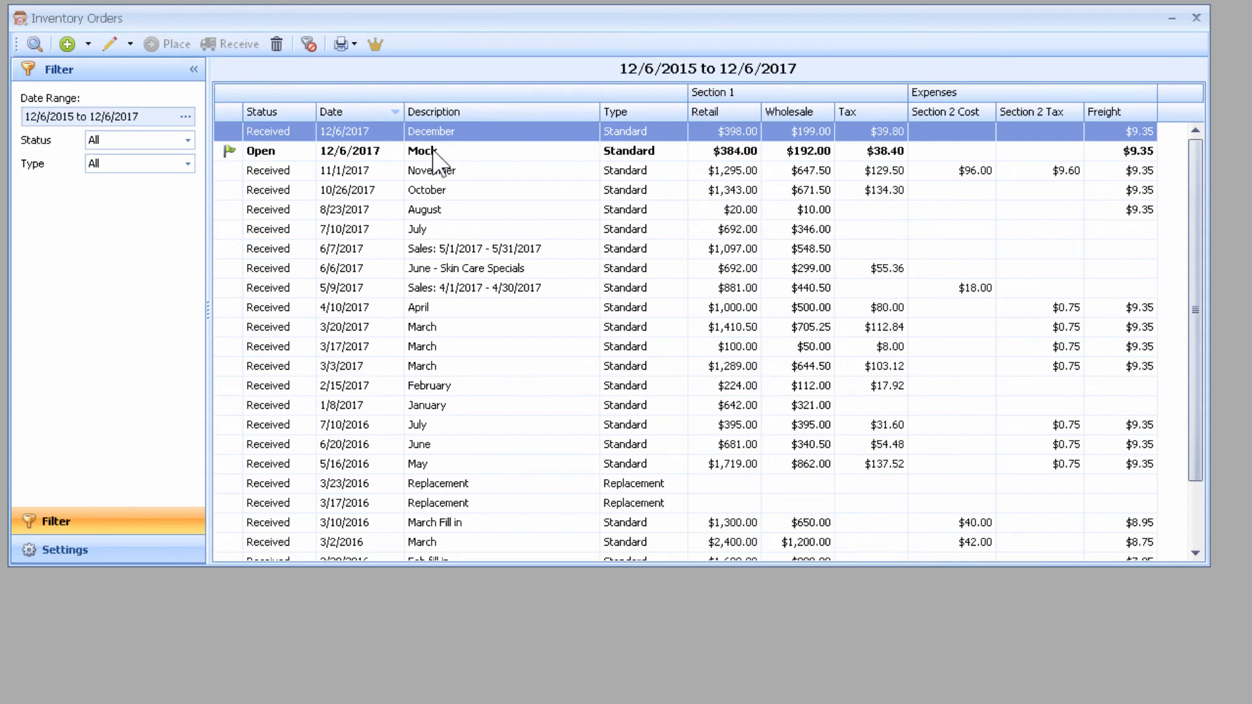
double_click(434, 155)
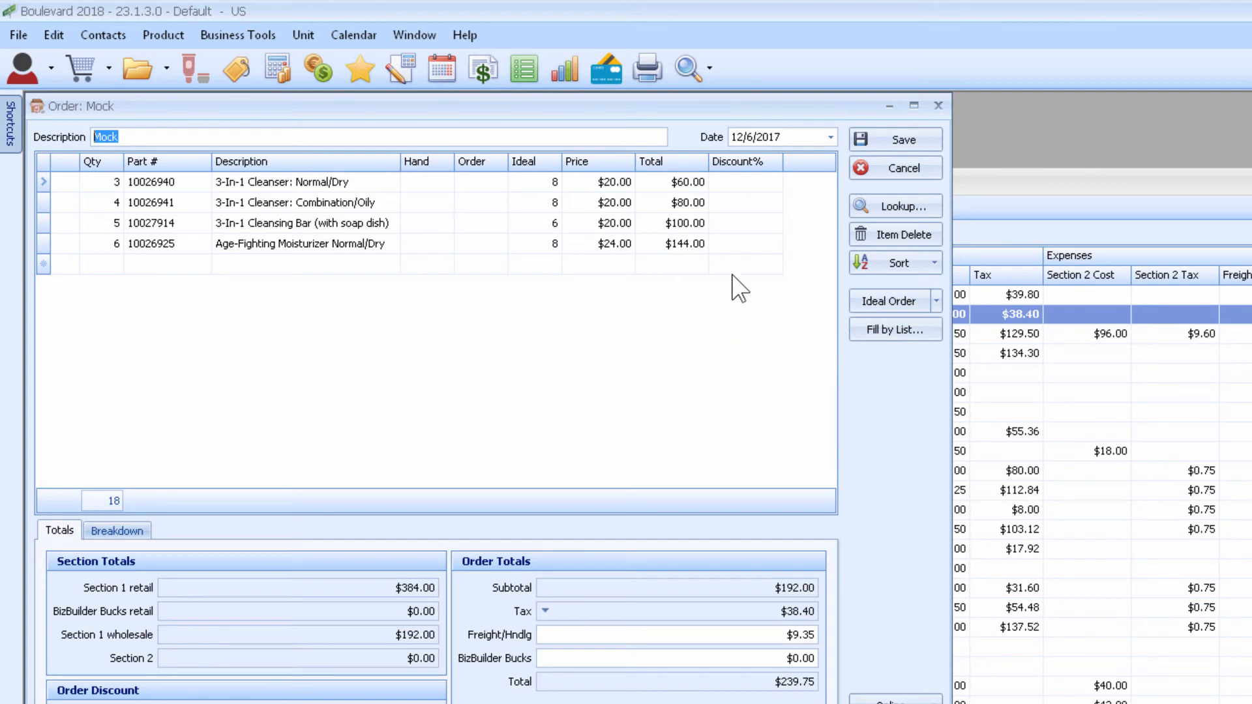
left_click(872, 138)
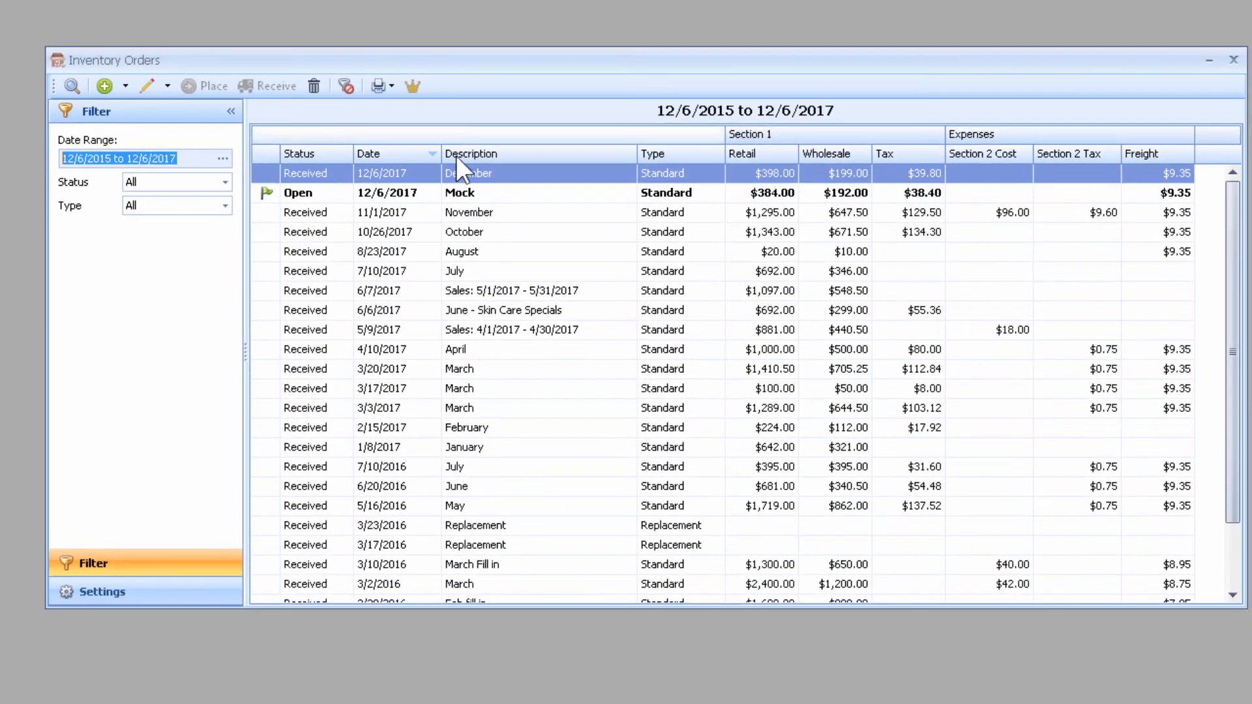
- Place the open Mock order, adding its items to the On Order quantities
left_click(454, 194)
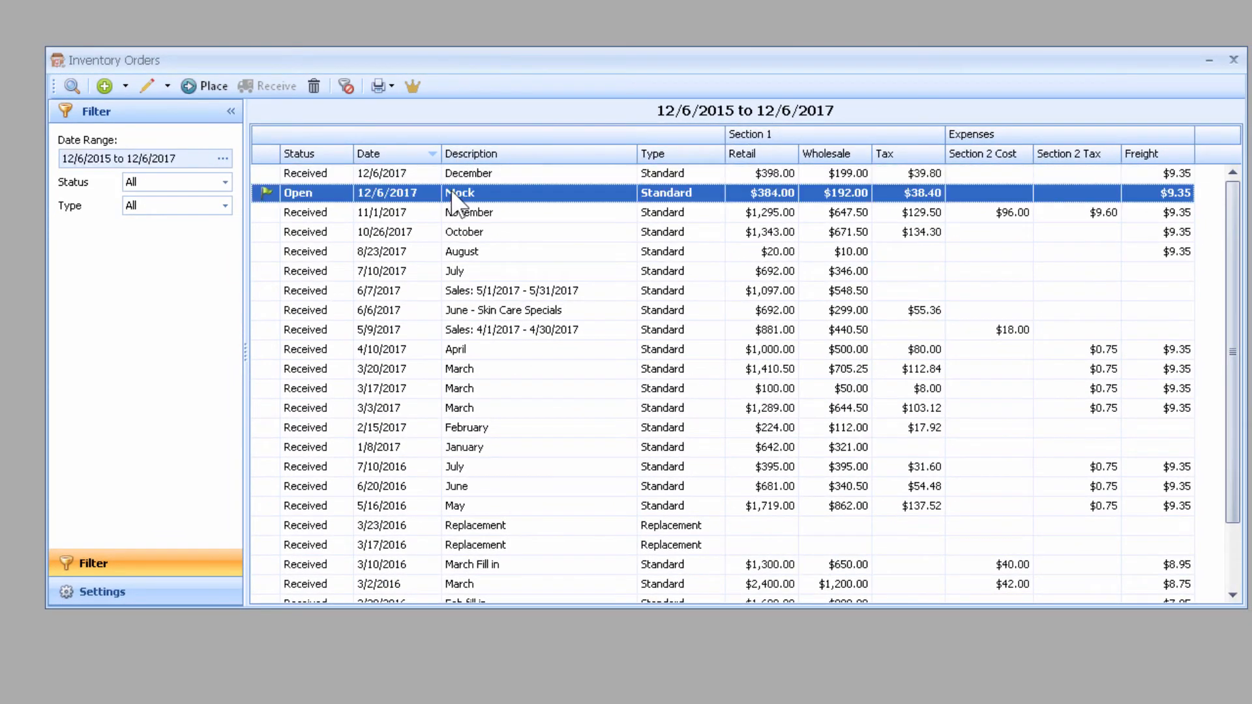
left_click(209, 85)
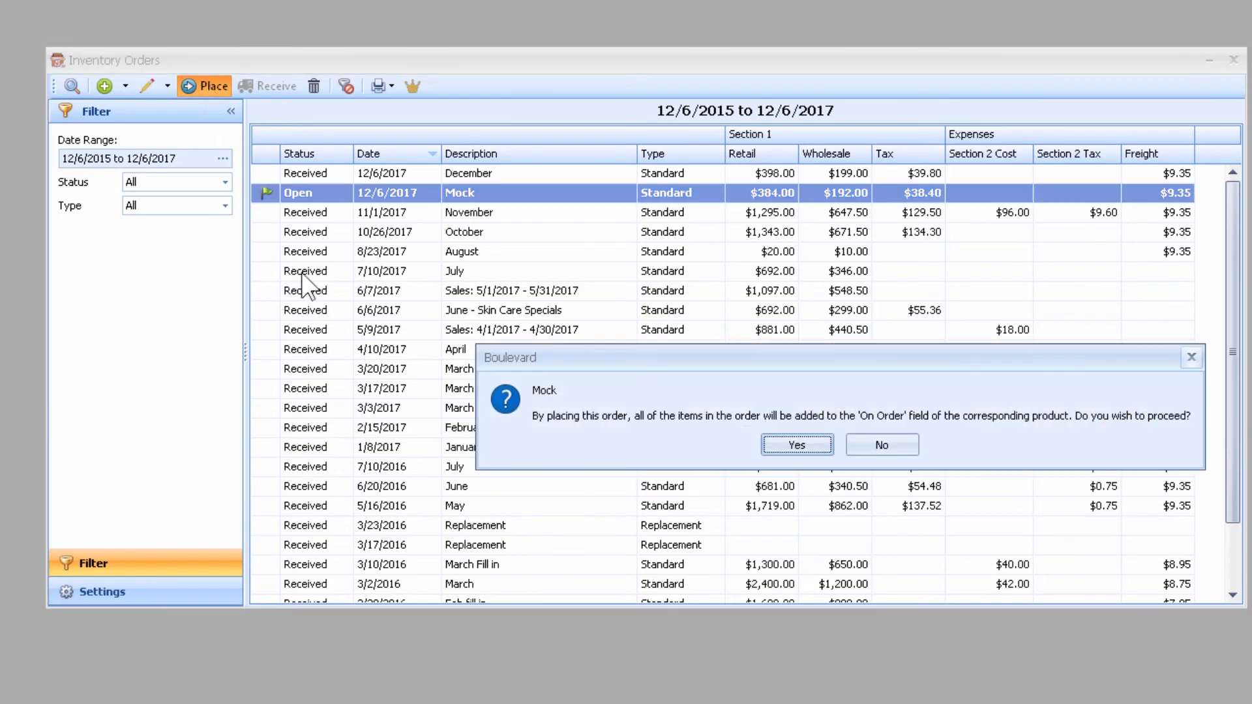
left_click(790, 444)
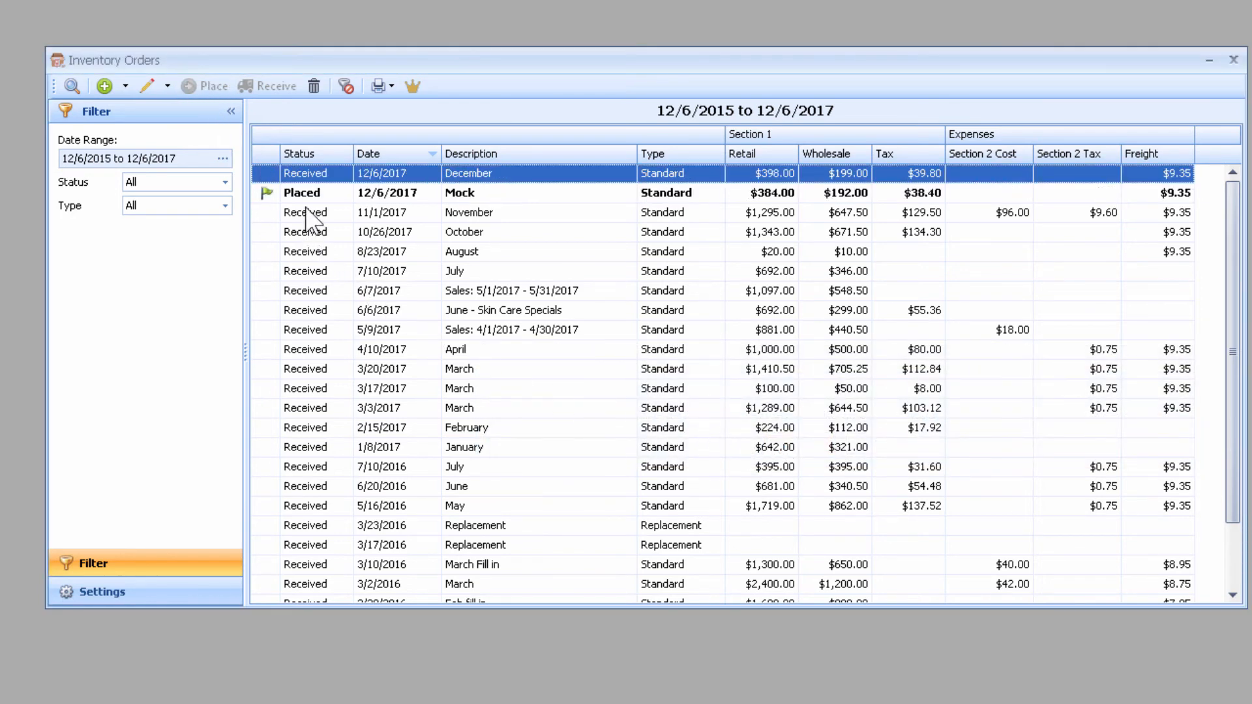
- Receive all items of the placed Mock order in their full ordered quantities
left_click(324, 194)
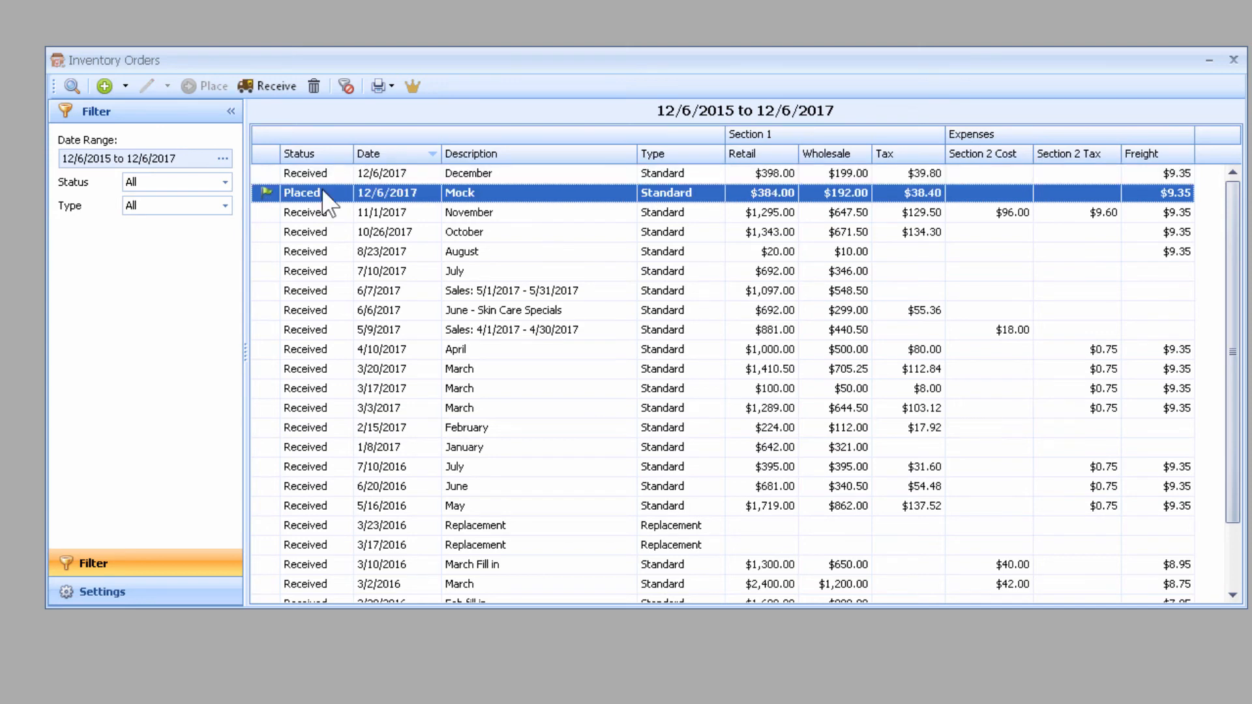
left_click(261, 90)
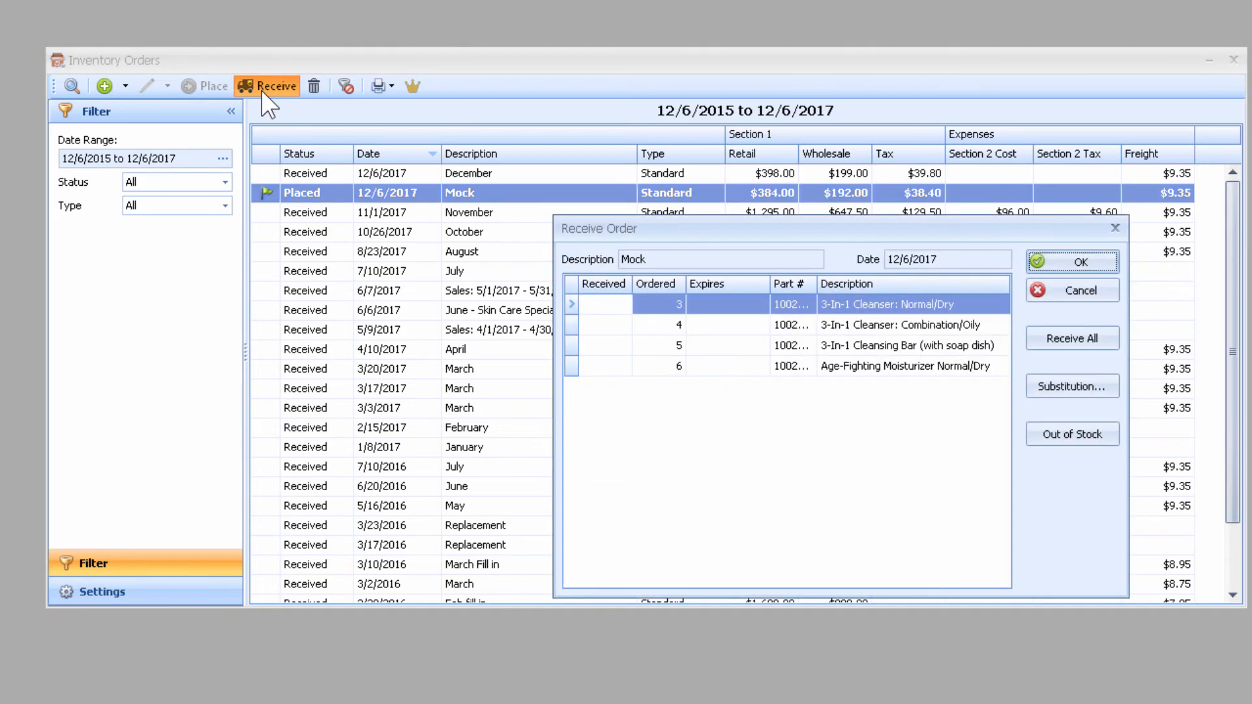
left_click(1050, 333)
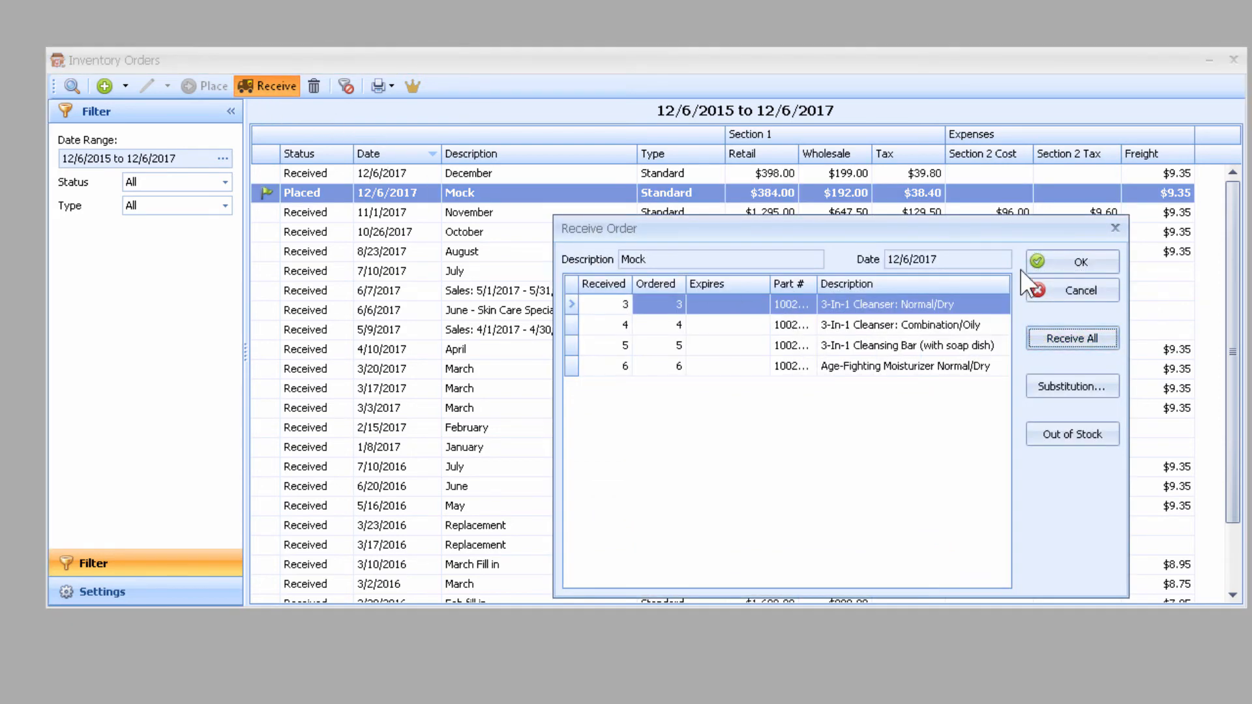
left_click(1042, 260)
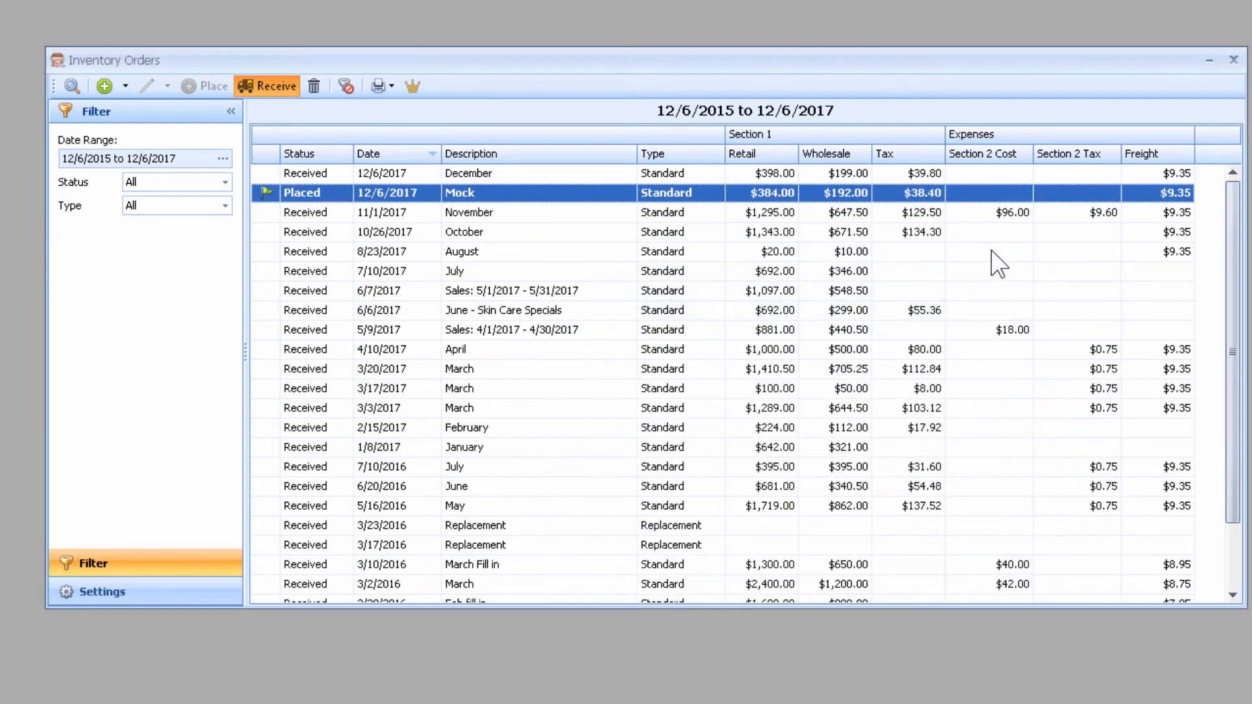
- Delete the received Mock order without changing current inventory and close the inventory orders list
left_click(486, 194)
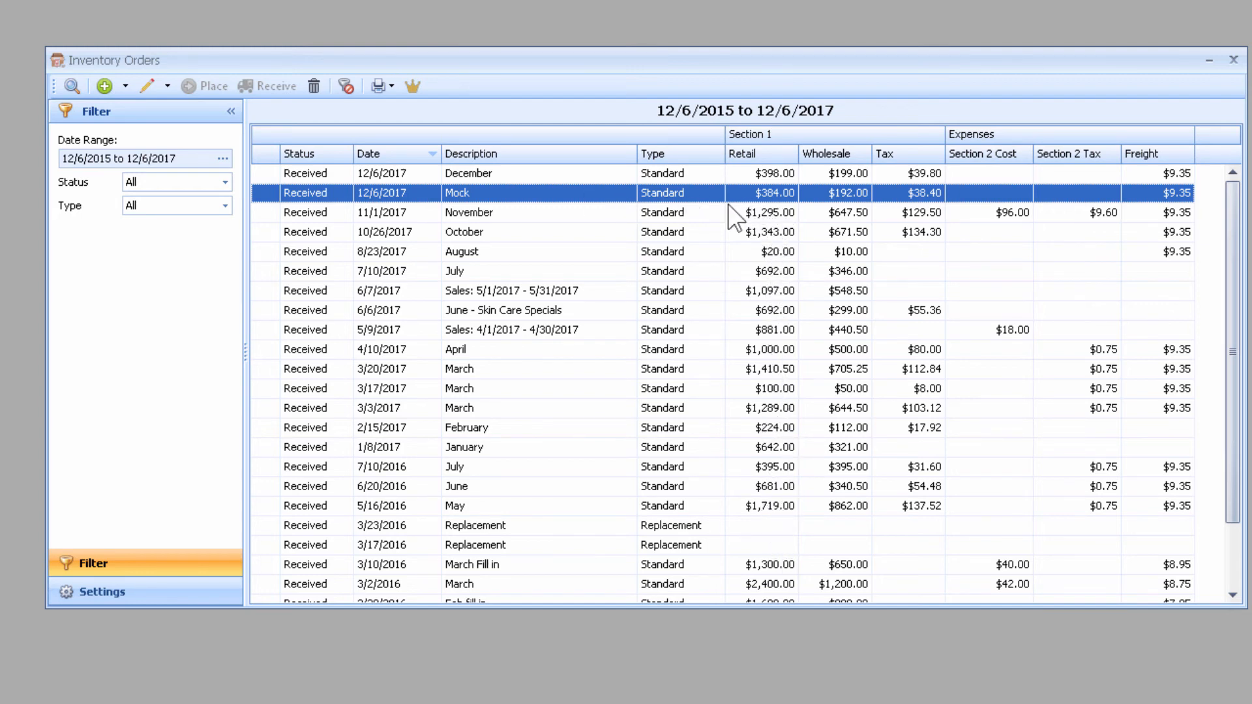
right_click(621, 193)
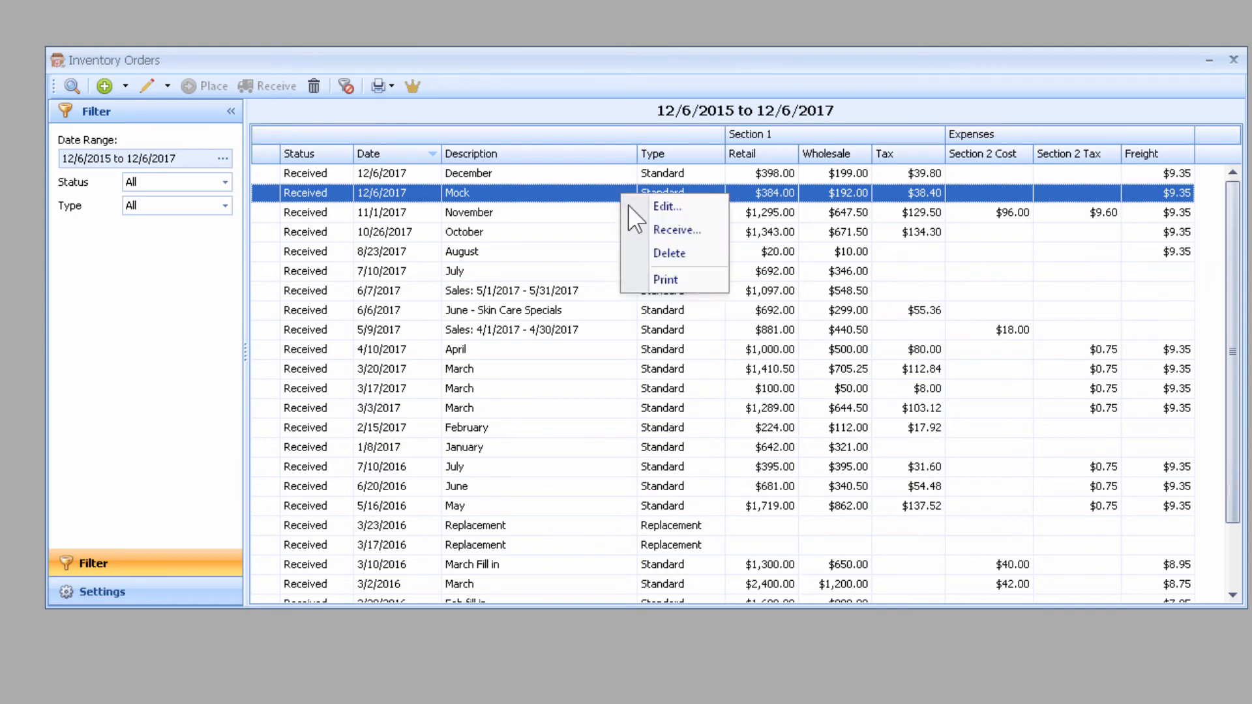
left_click(682, 261)
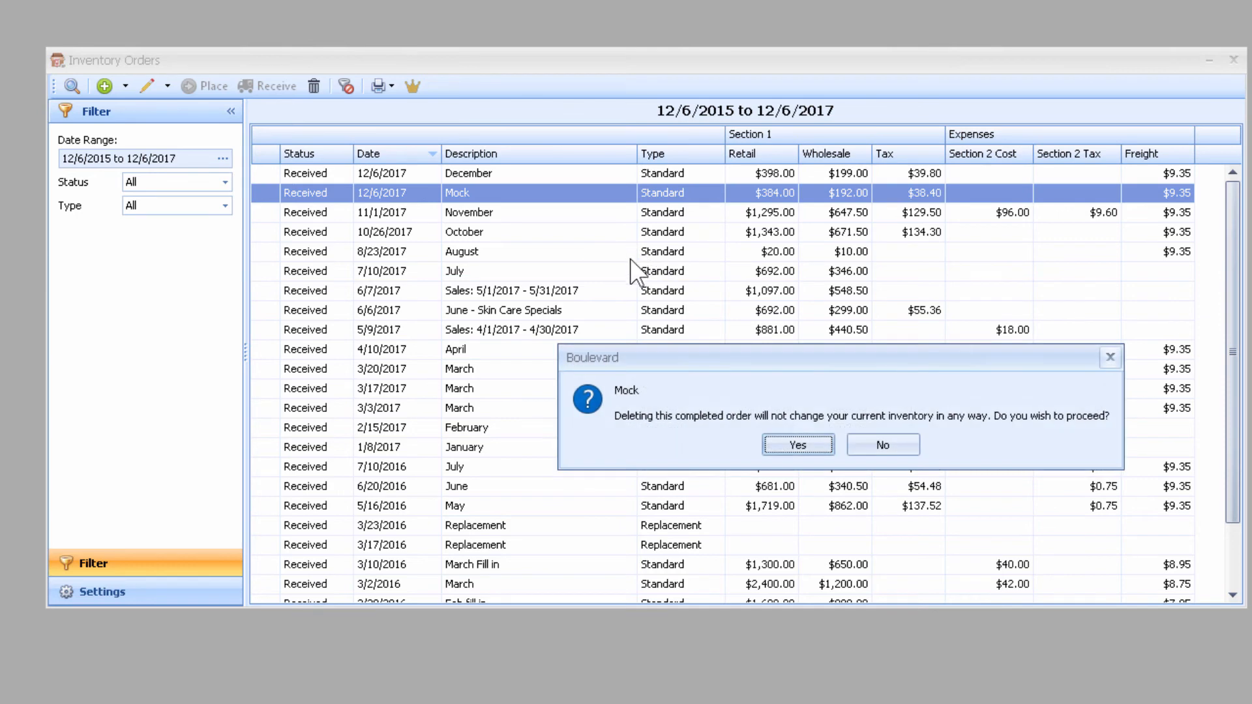
left_click(796, 444)
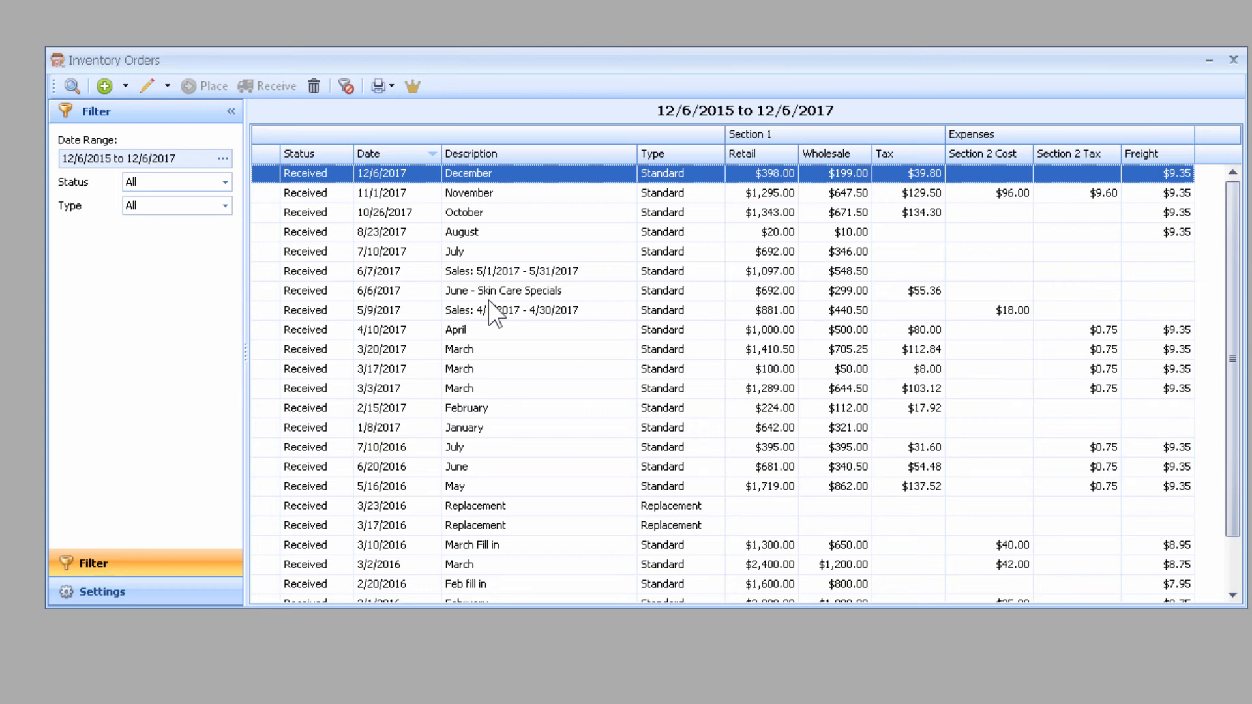
left_click(1236, 59)
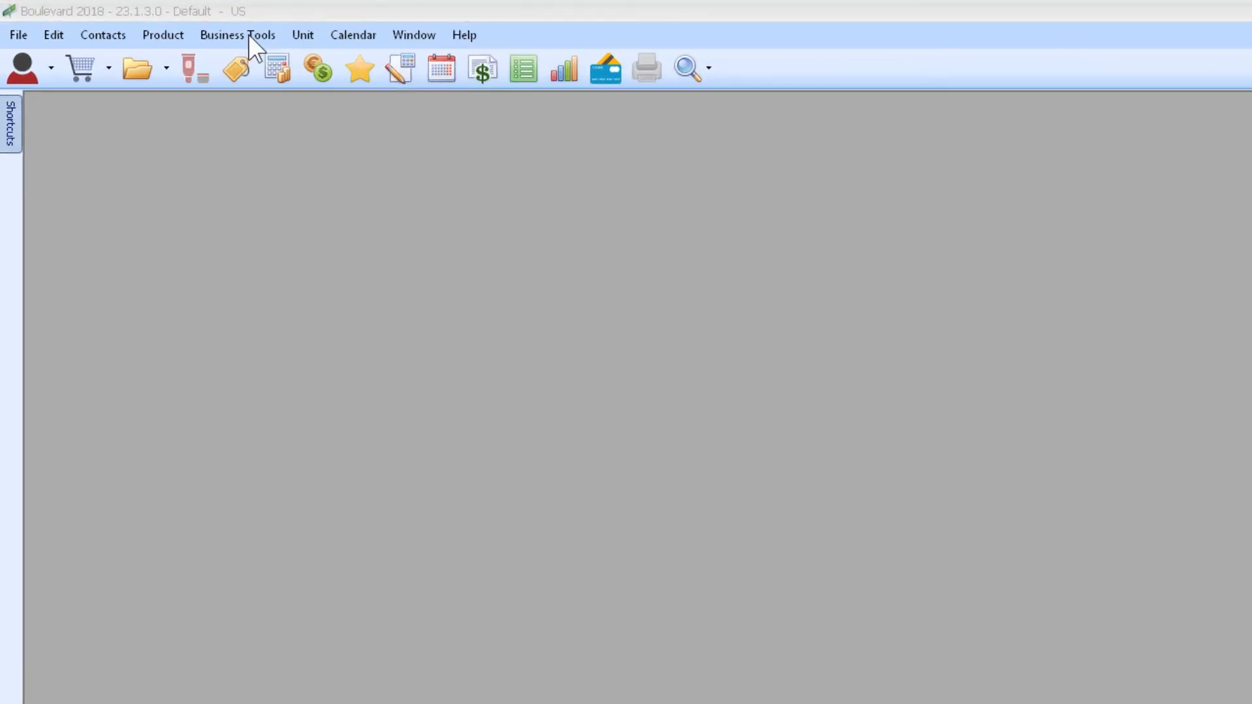
- Add the Business Tools Reports entry to My Shortcuts
left_click(249, 34)
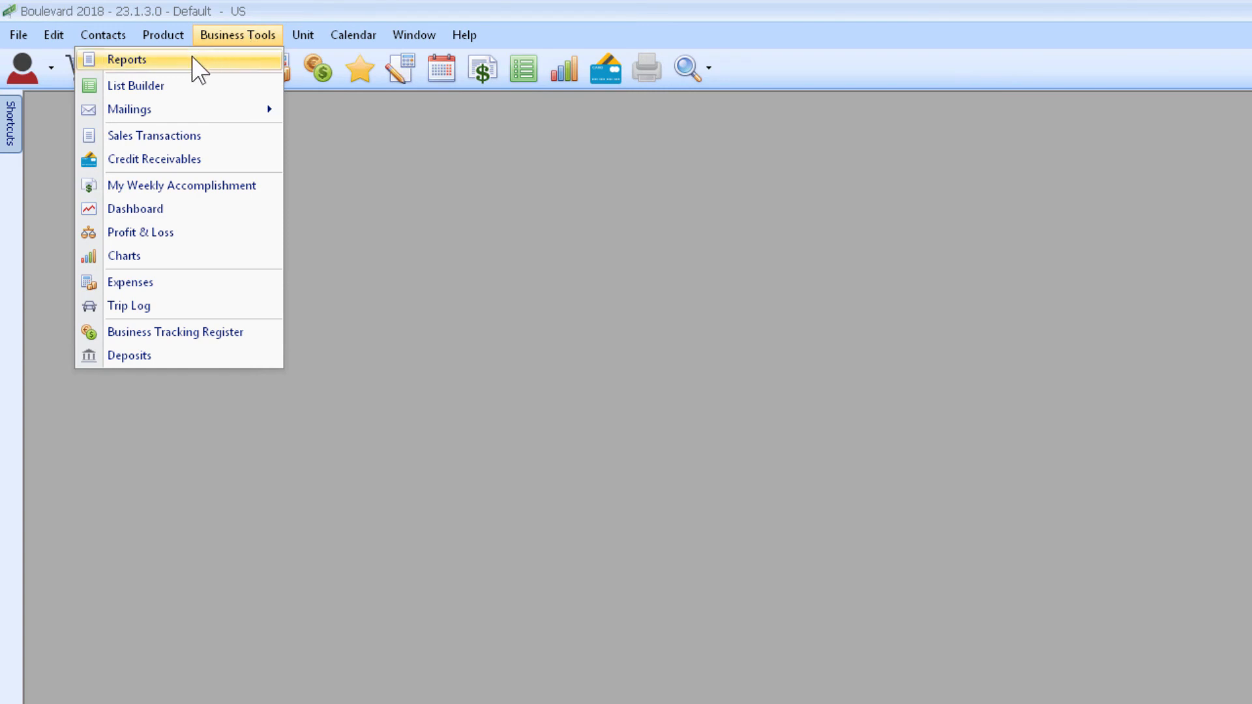
left_click(11, 131)
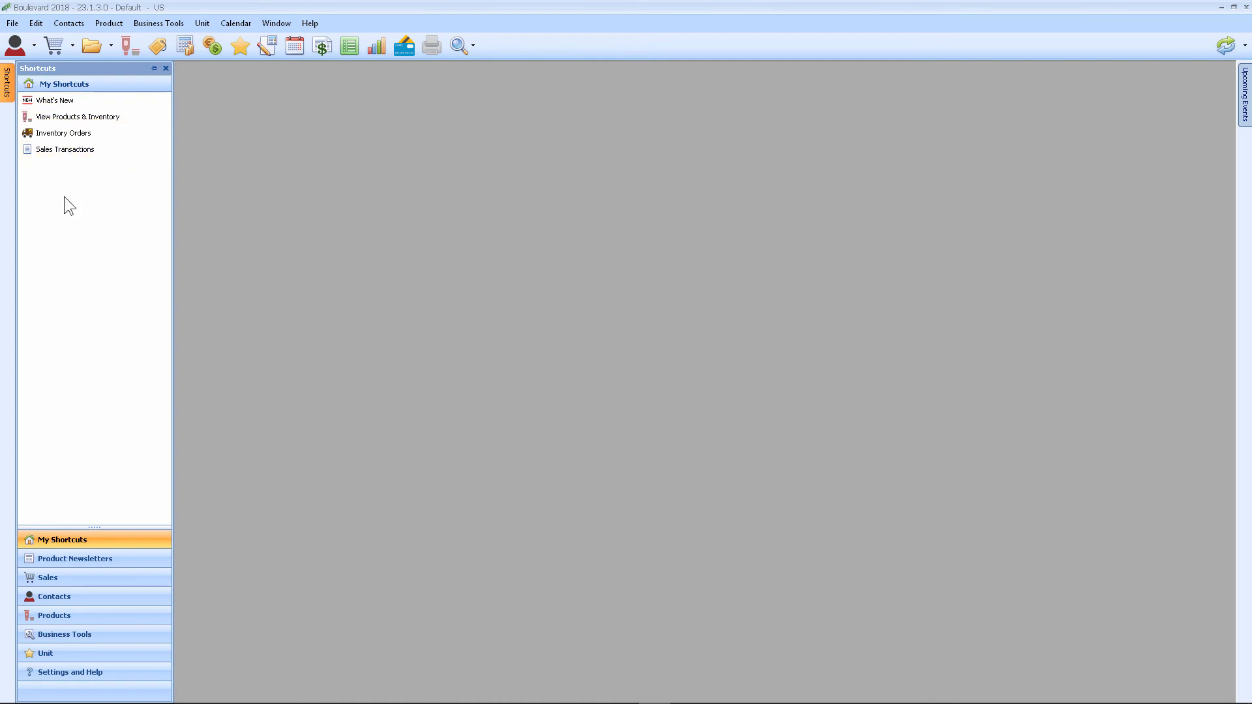
left_click(71, 634)
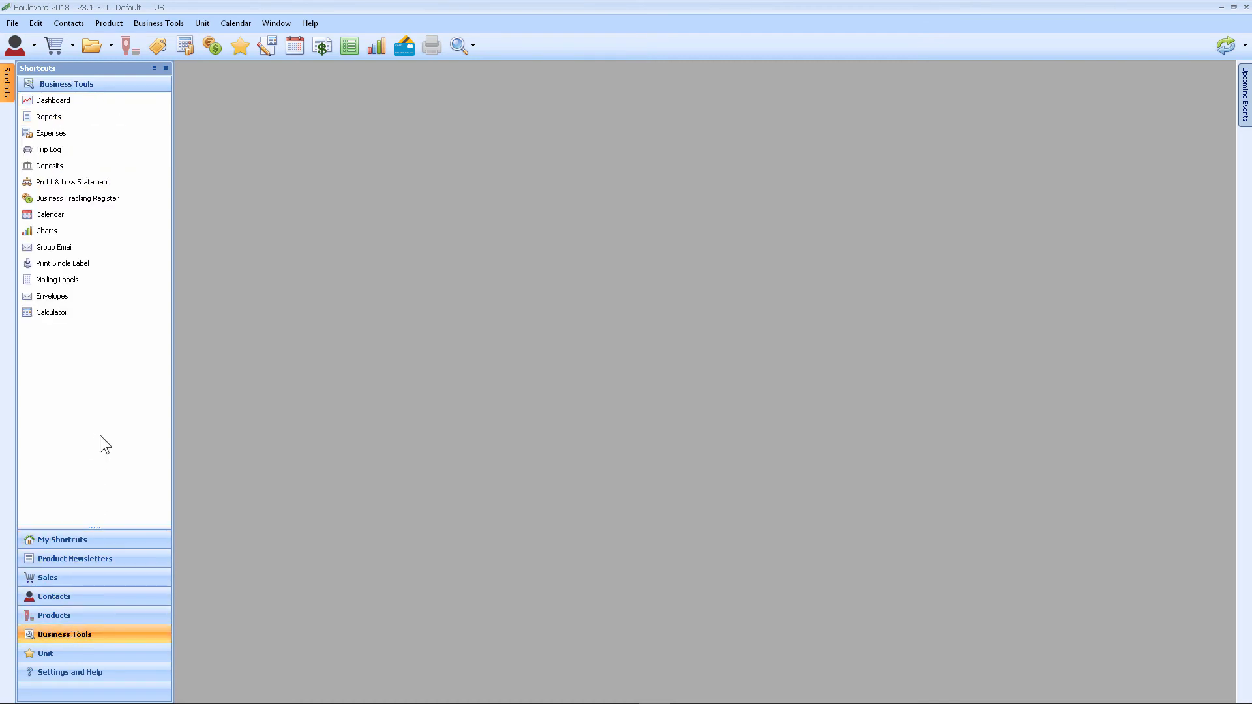
left_click(54, 120)
left_click_drag(54, 120, 70, 538)
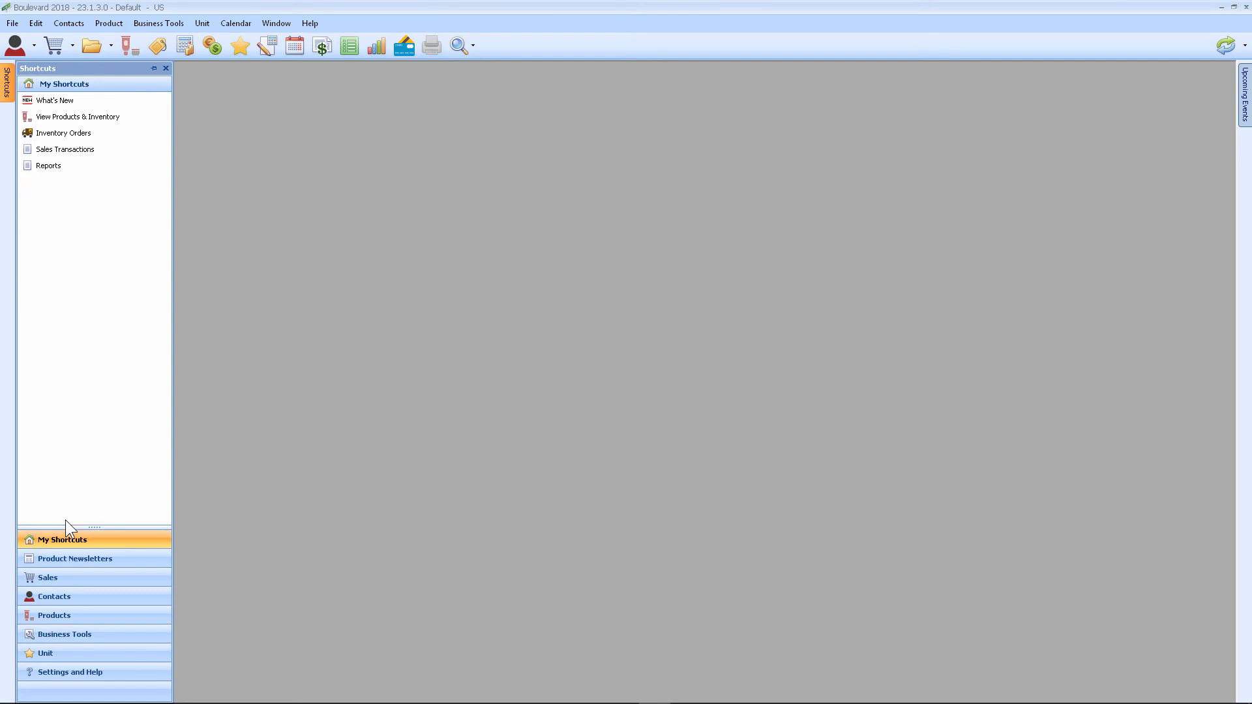
- Open the reports list and preview the Inventory Listing by Category report from the Tax group
left_click(44, 169)
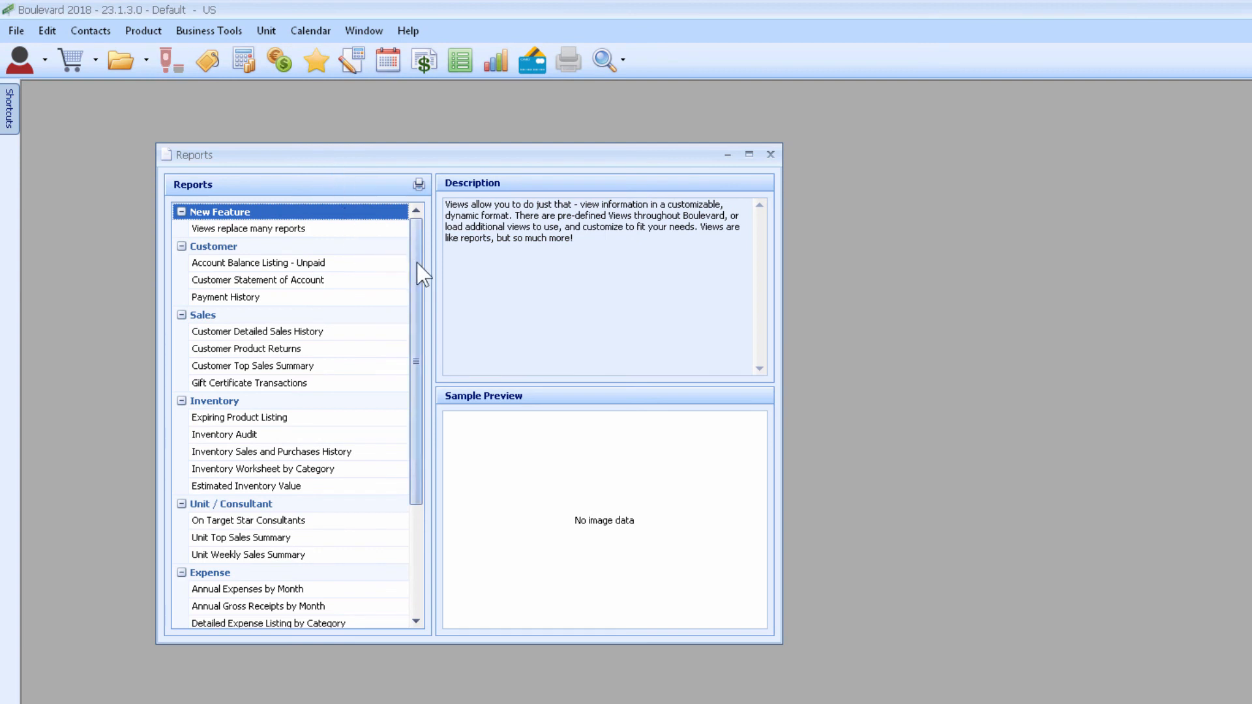
left_click_drag(419, 272, 420, 400)
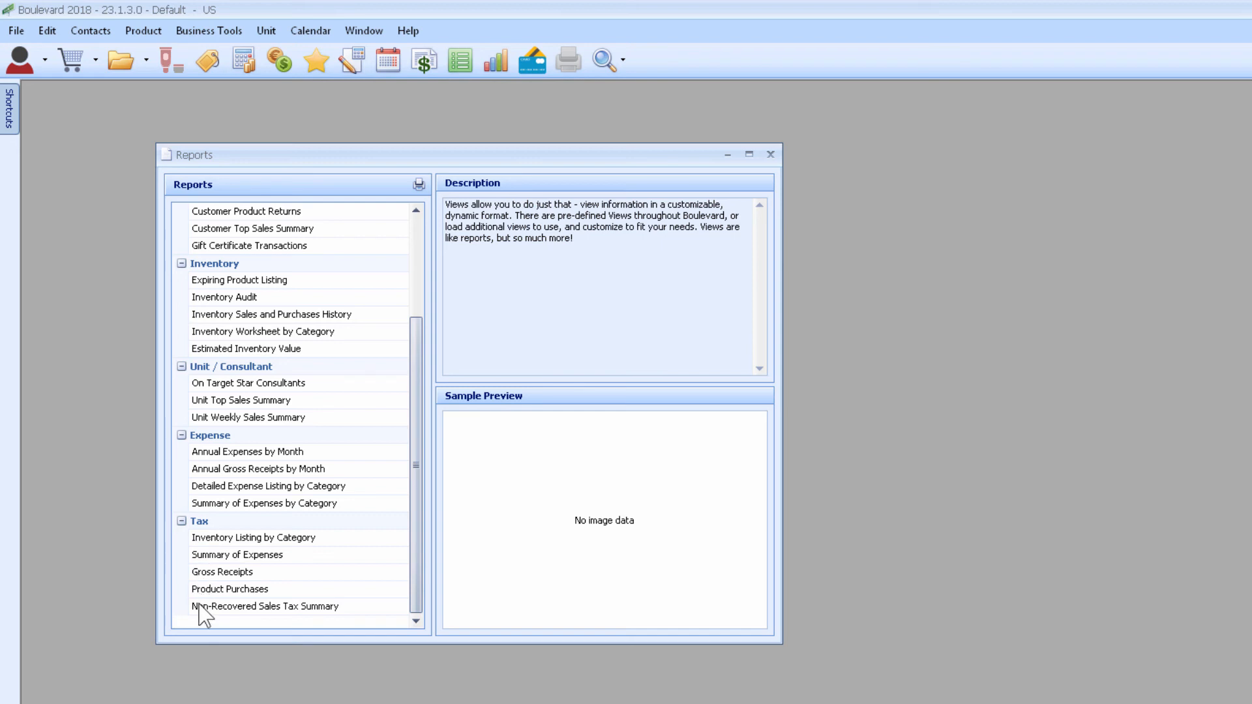
left_click(248, 539)
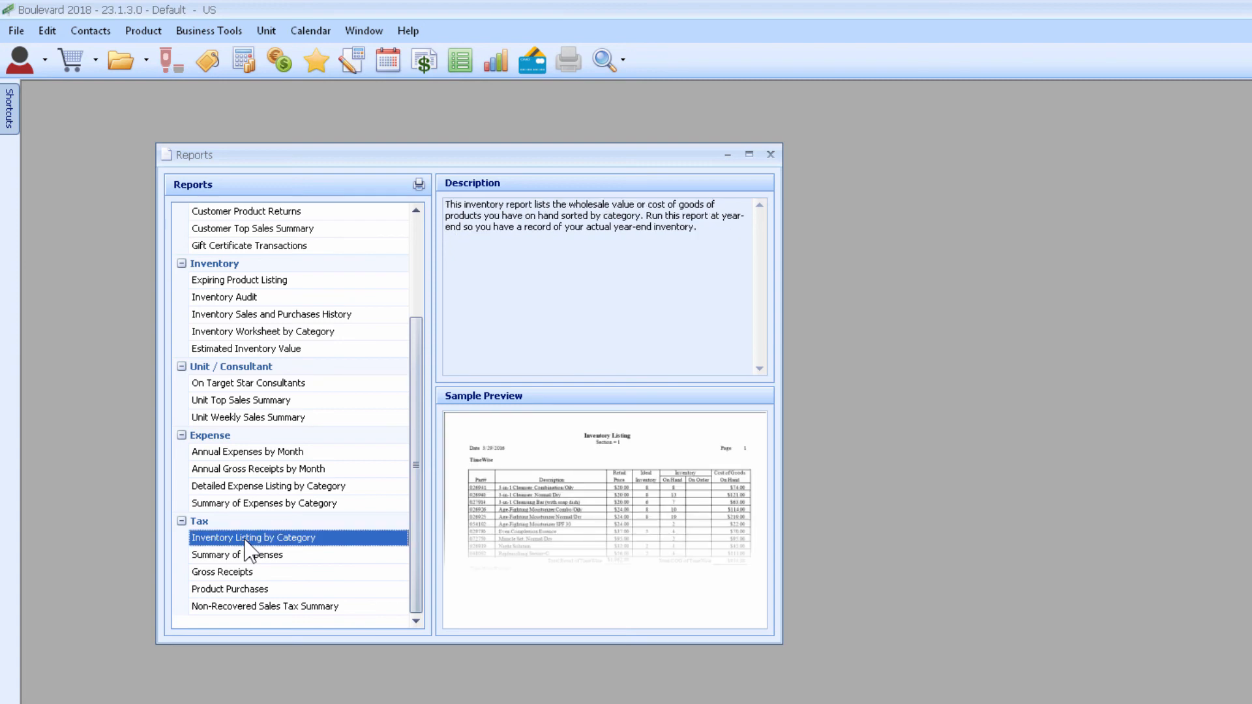
double_click(246, 541)
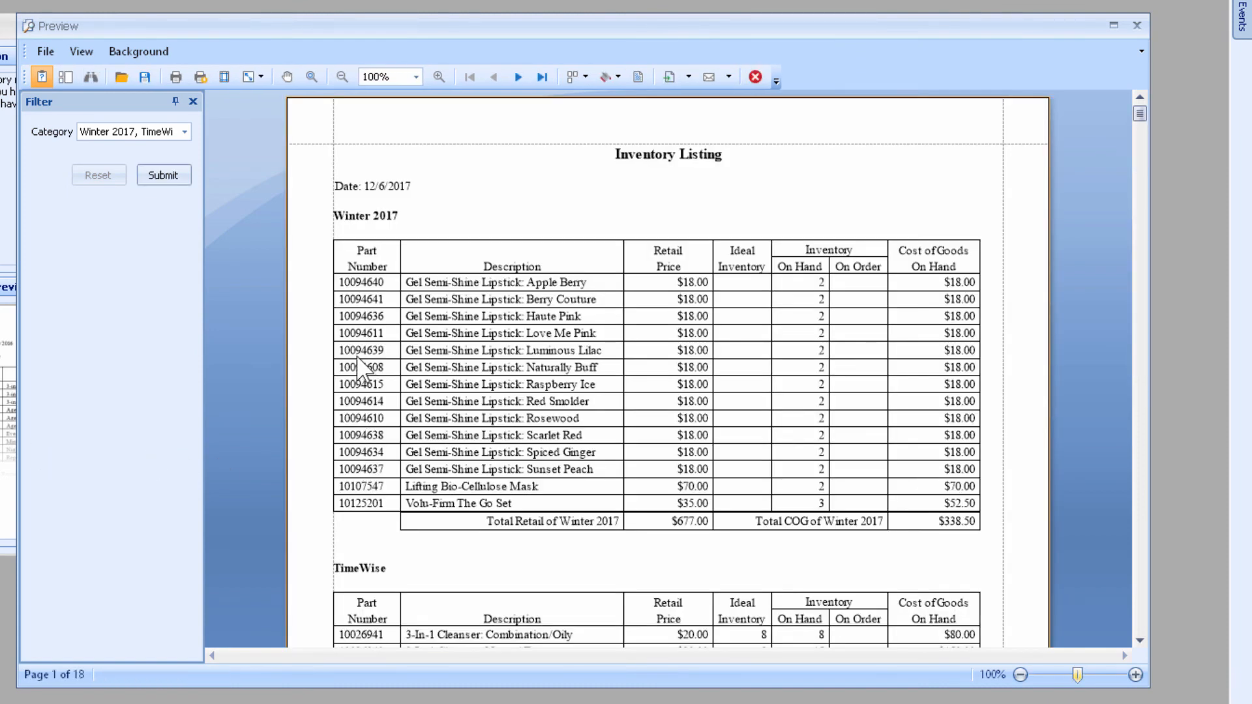
- Export the inventory listing with the default PDF options to the Desktop as Inventory Listing2017.pdf
left_click(671, 76)
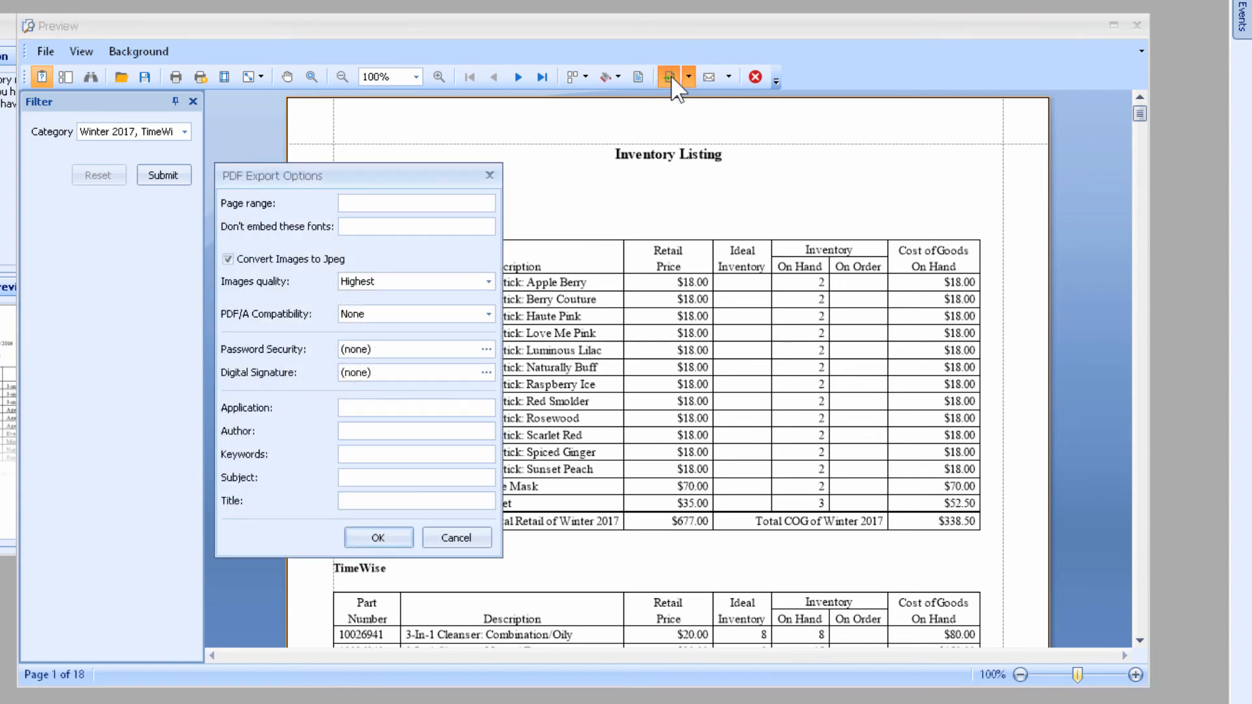
left_click(373, 539)
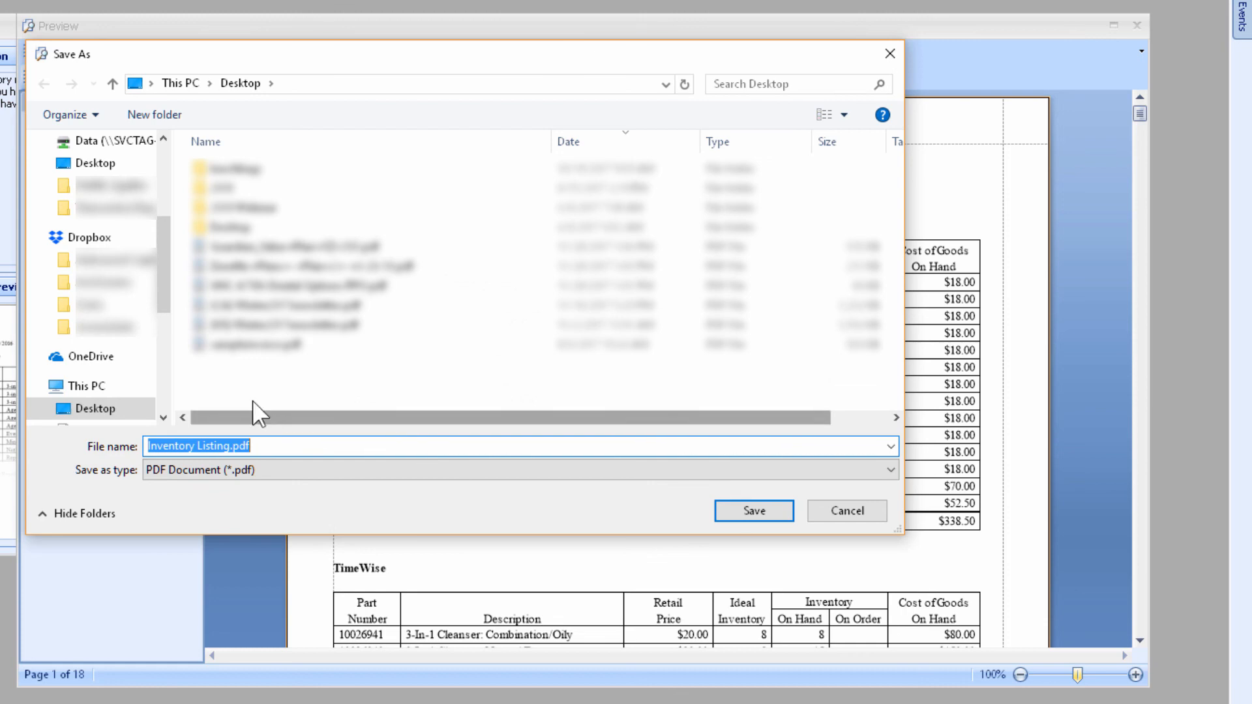
left_click(230, 445)
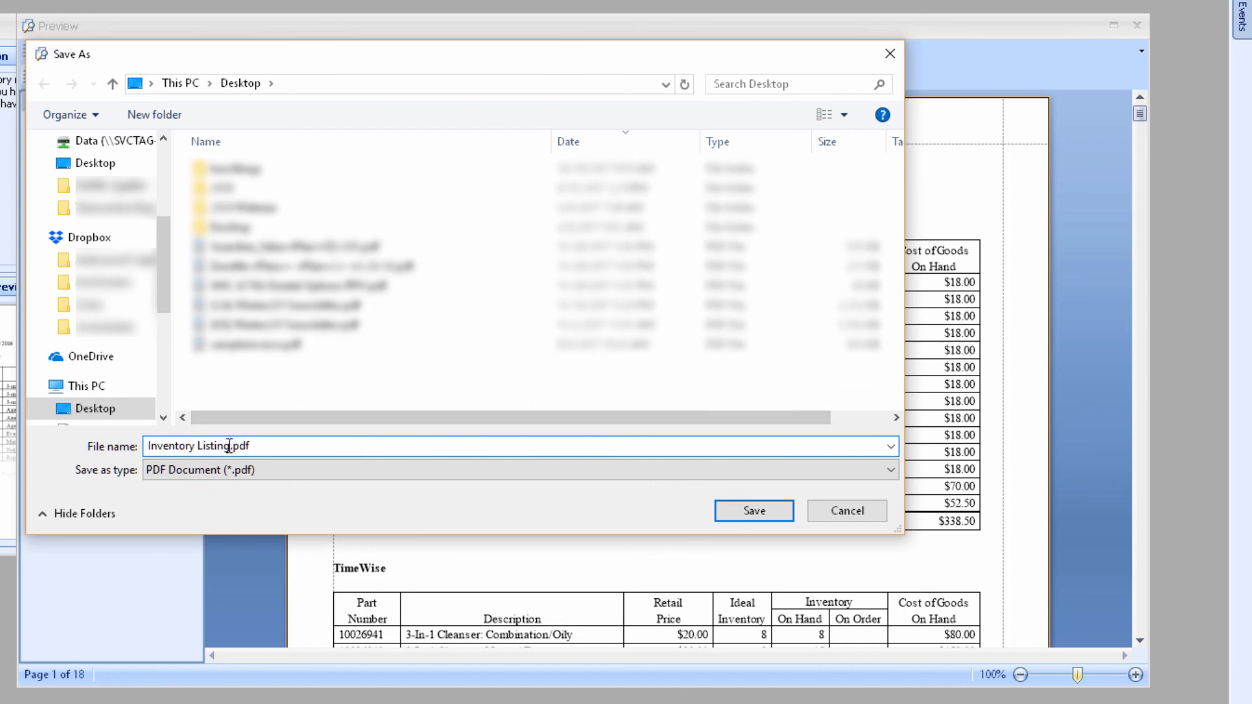
type("20017")
key("BackSpace")
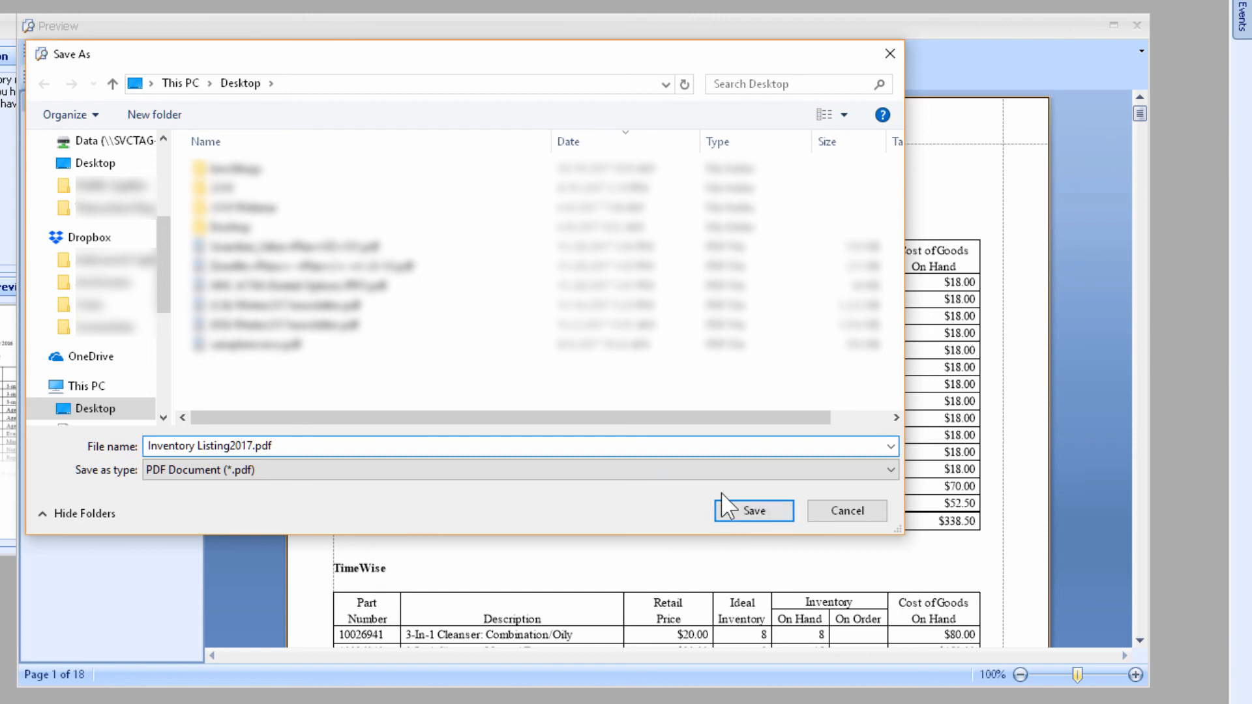
left_click(731, 518)
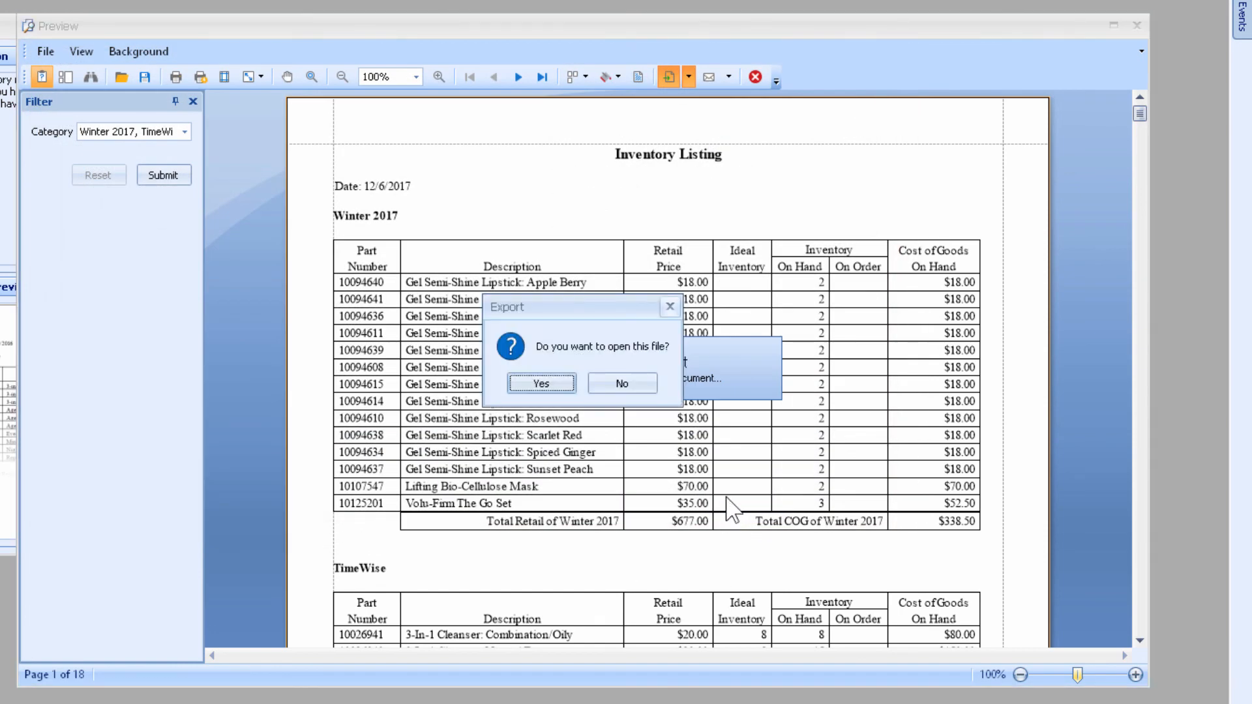
- Decline opening the exported inventory listing, and close the report preview and the reports list
left_click(636, 390)
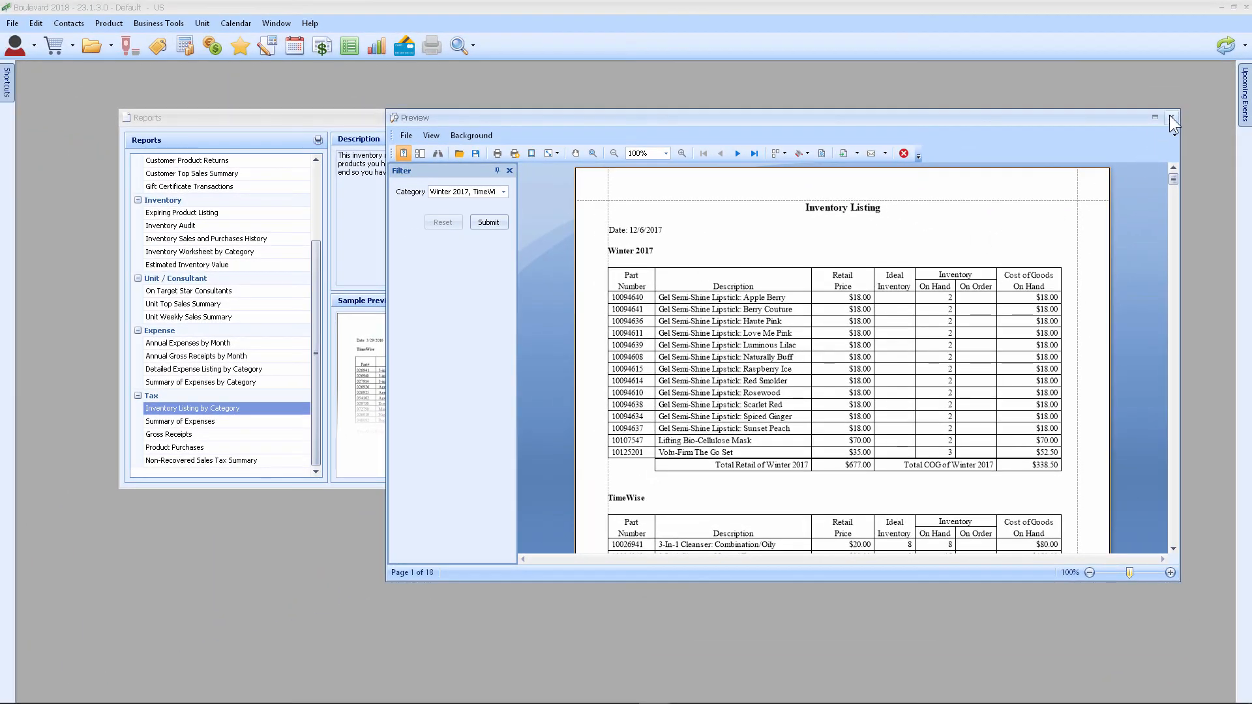
left_click(1171, 117)
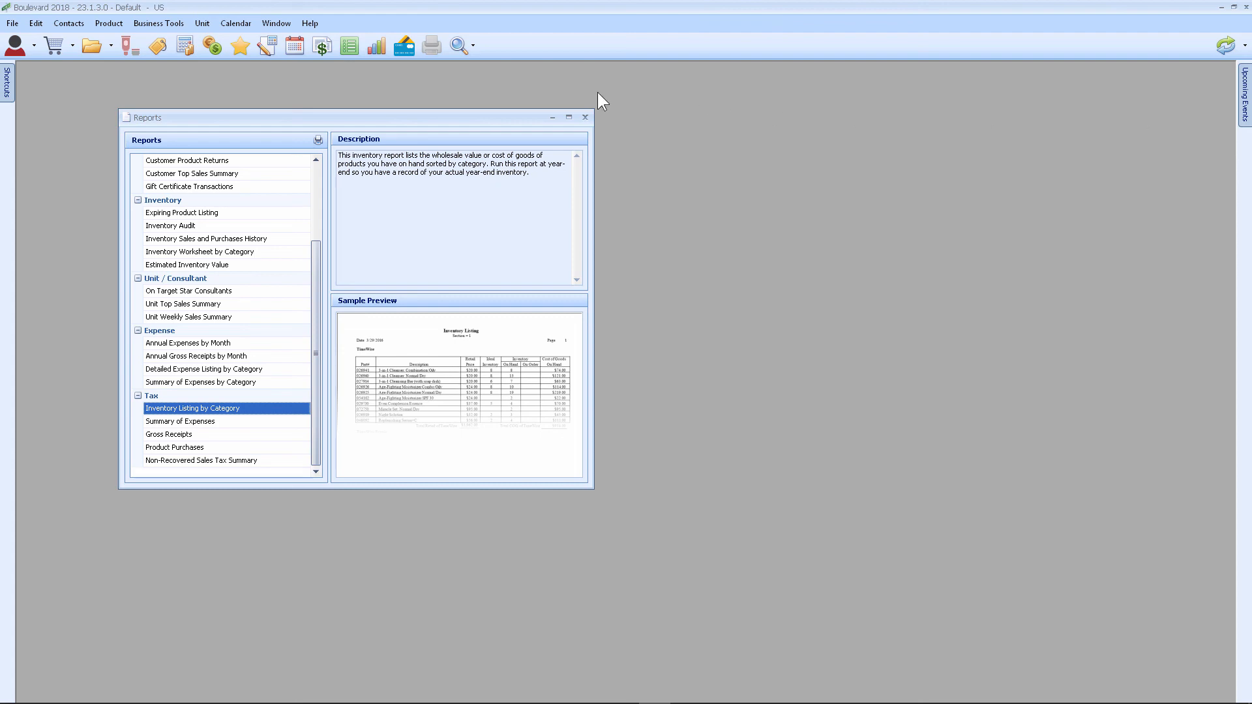
left_click(585, 116)
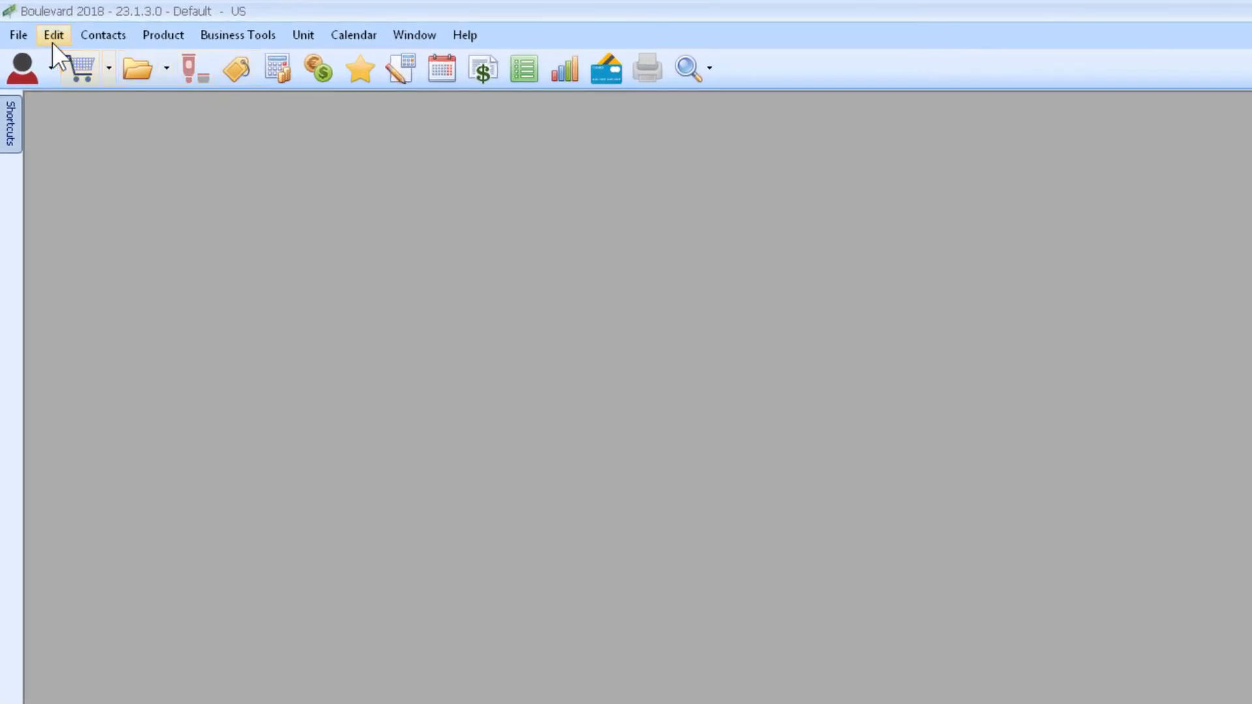
- Start a data backup and insert "Year-End 2017" at the beginning of the proposed backup file name
left_click(15, 34)
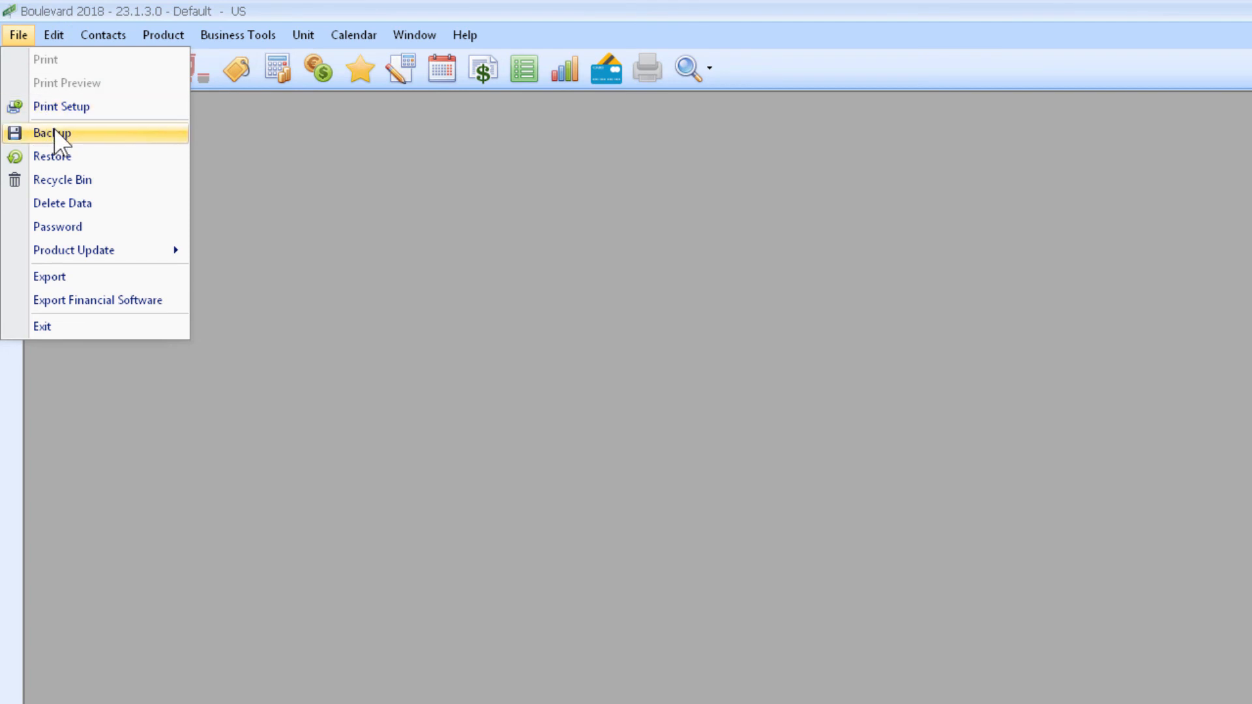
left_click(54, 133)
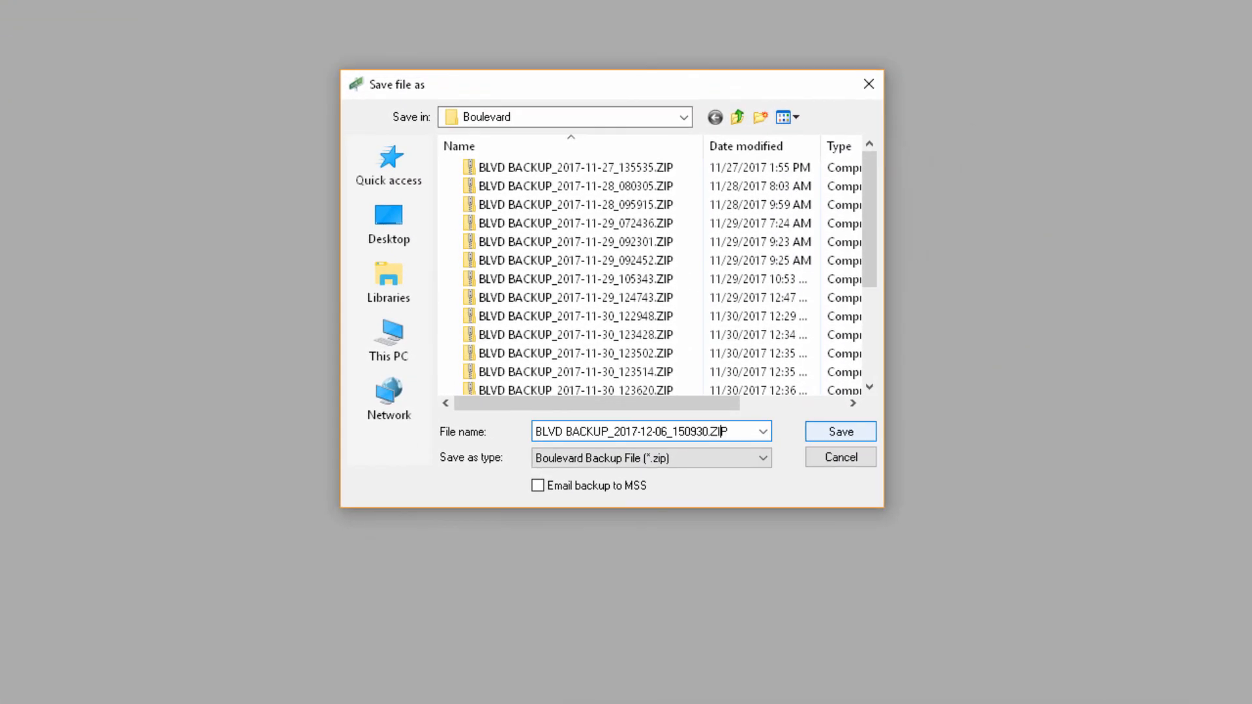
key("Left")
key("Left")
key("Left")
key("Left")
key("Left")
key("Left")
key("Left")
key("Left")
key("Left")
key("Left")
key("Left")
key("Left")
key("Left")
key("Left")
key("Left")
key("Left")
key("Left")
key("Left")
key("Left")
key("Left")
type("Year-End")
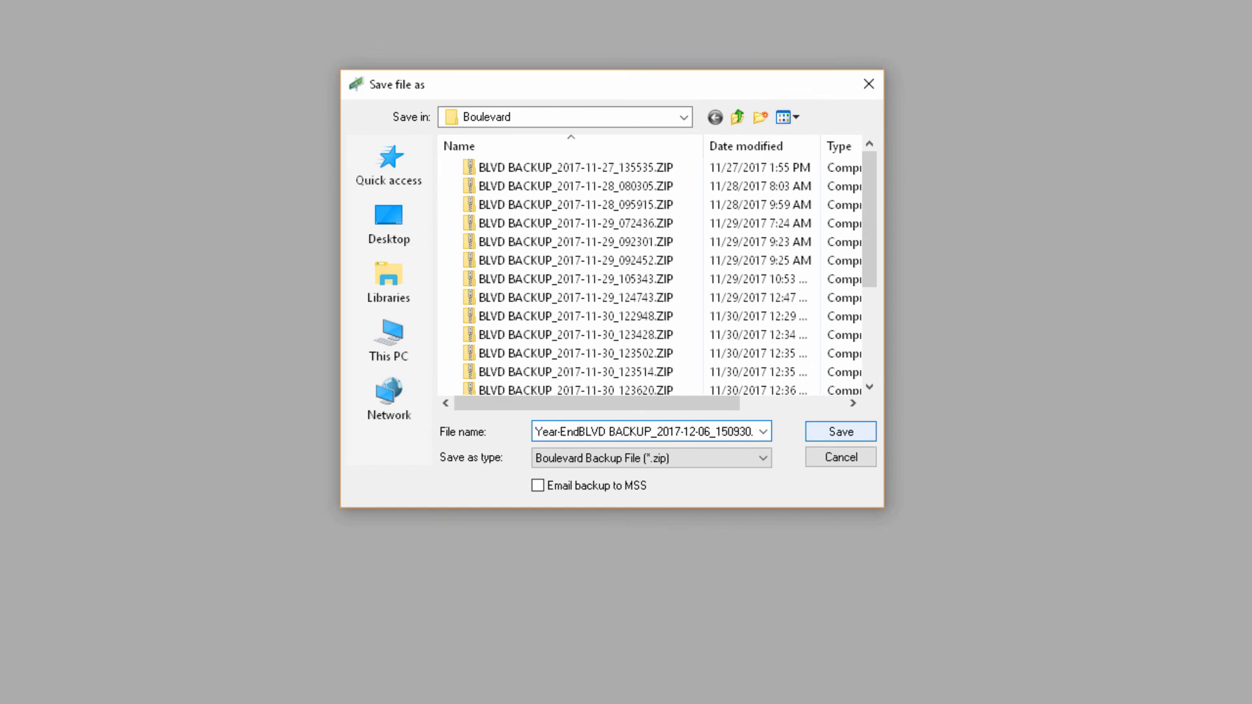
type(" 2017")
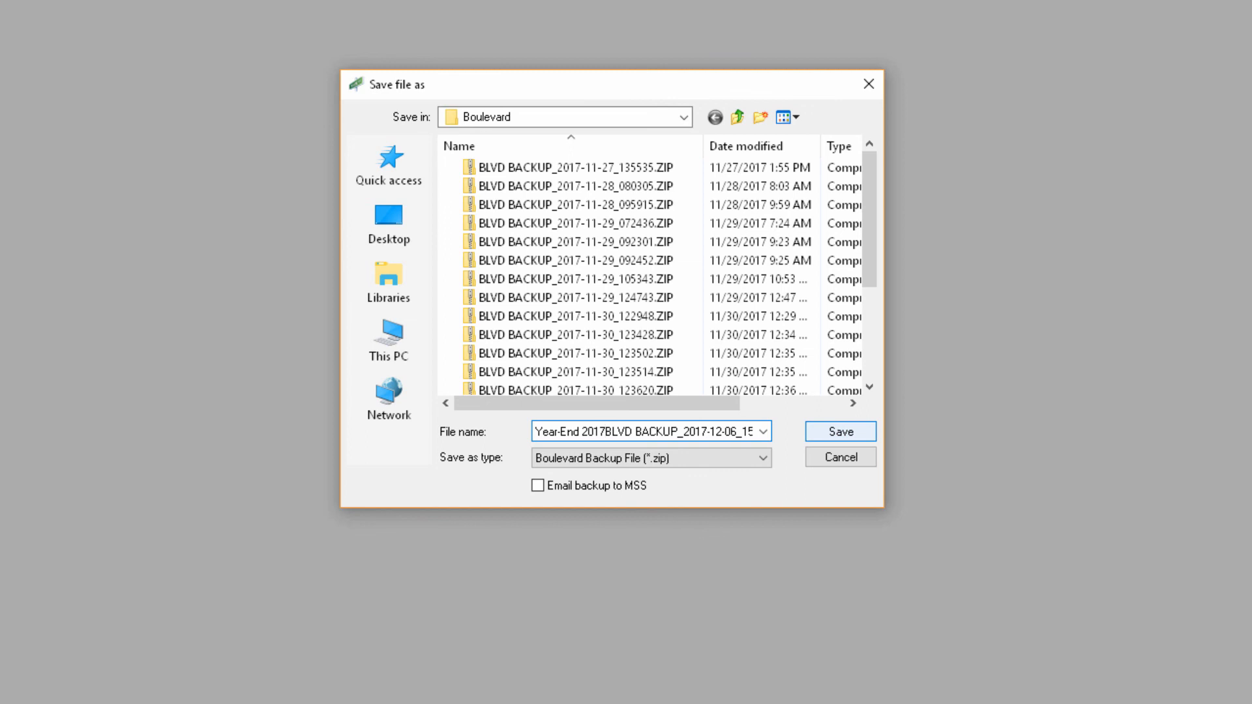
- Remove the date and time stamp after "BLVD BACKUP" in the file name and save the backup in the Boulevard folder
key("Right")
key("Right")
key("Right")
key("Right")
key("Right")
key("Right")
key("Right")
key("Right")
key("Right")
key("Right")
key("Right")
key("Delete")
key("Delete")
key("Delete")
key("Delete")
key("Delete")
key("Delete")
key("Delete")
key("Delete")
key("Delete")
key("Delete")
key("Delete")
key("Delete")
key("Delete")
key("Delete")
key("Delete")
key("Delete")
key("Delete")
key("Delete")
left_click(833, 433)
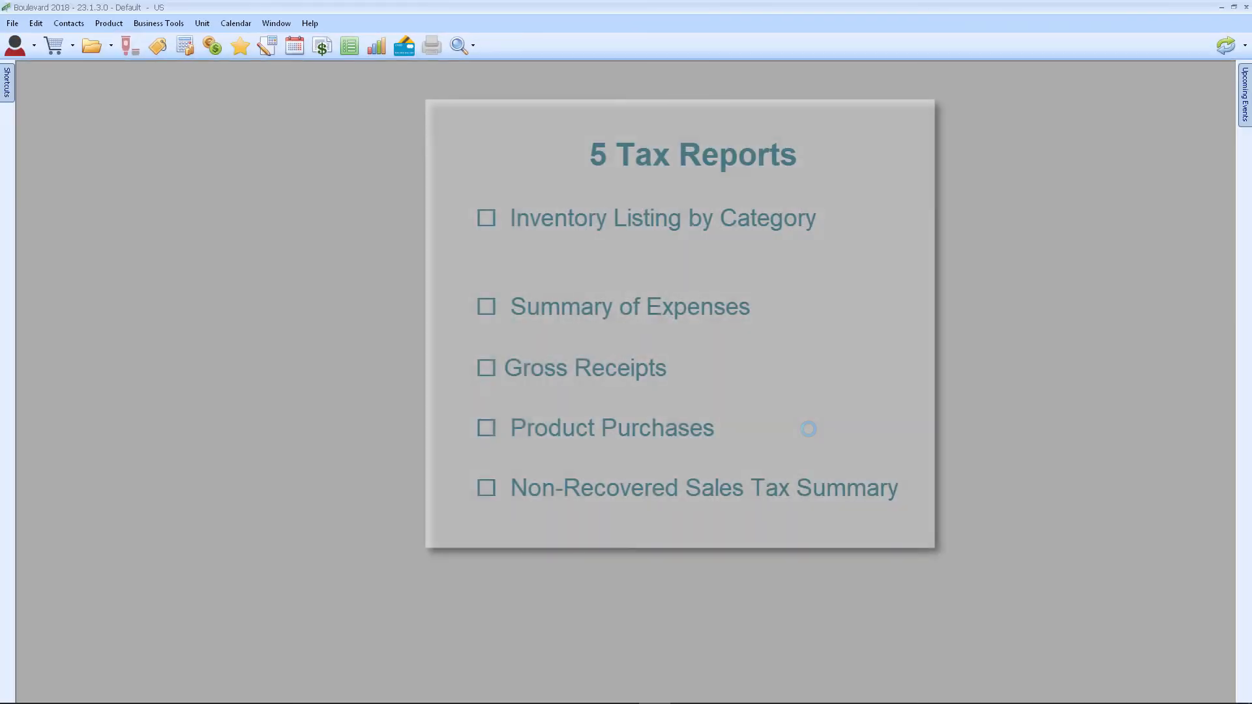